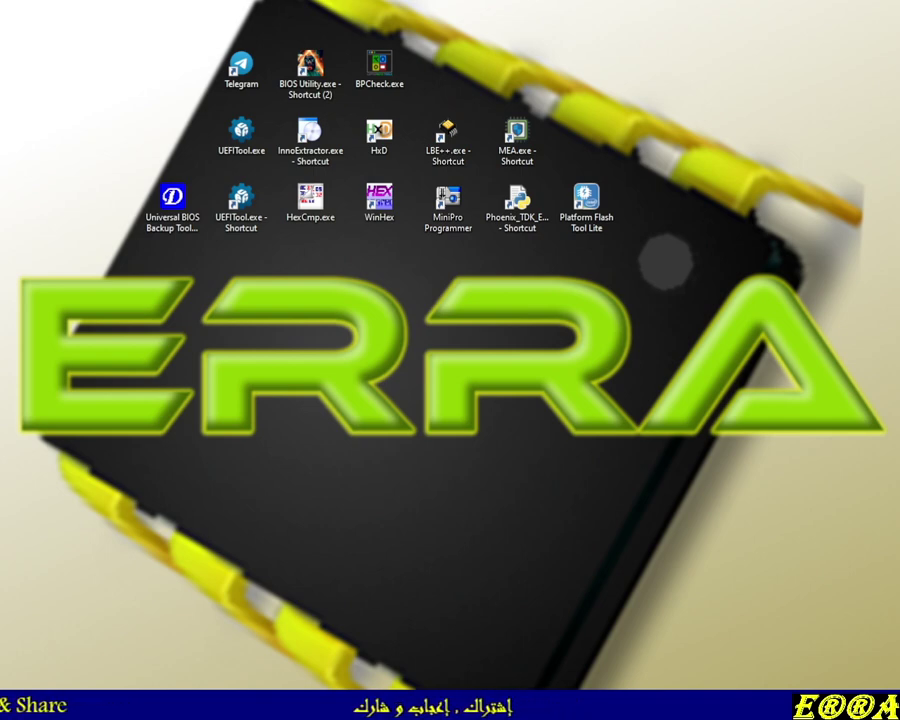
# Open File Explorer and go to Desktop > Bios Fixing > Toshiba Sat Pro Series.
pyautogui.press('super+e')
pyautogui.moveTo(298, 118); pyautogui.dragTo(352, 58)
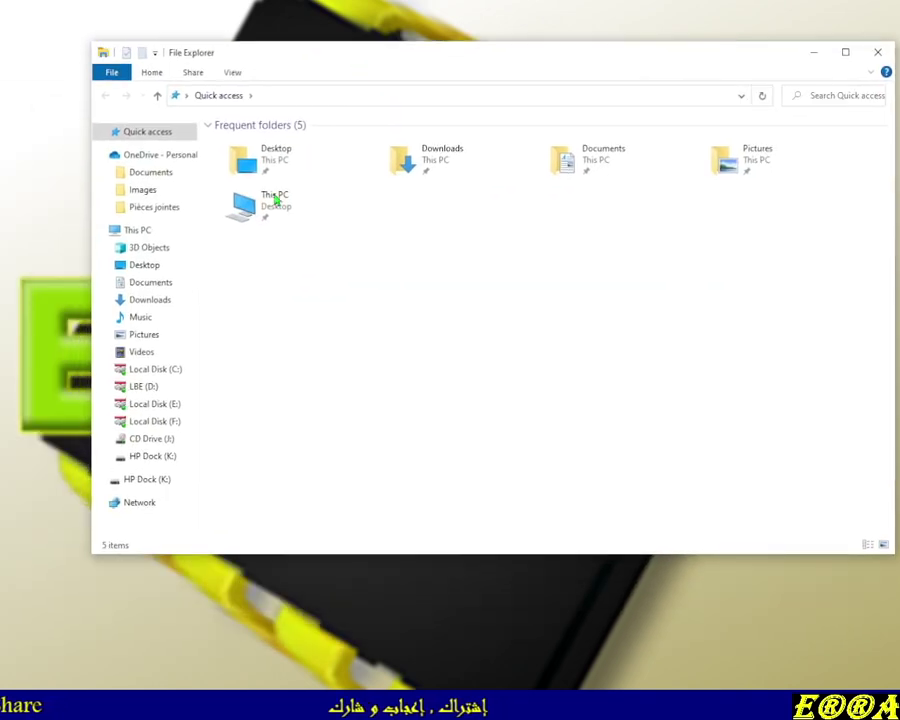
pyautogui.click(157, 266)
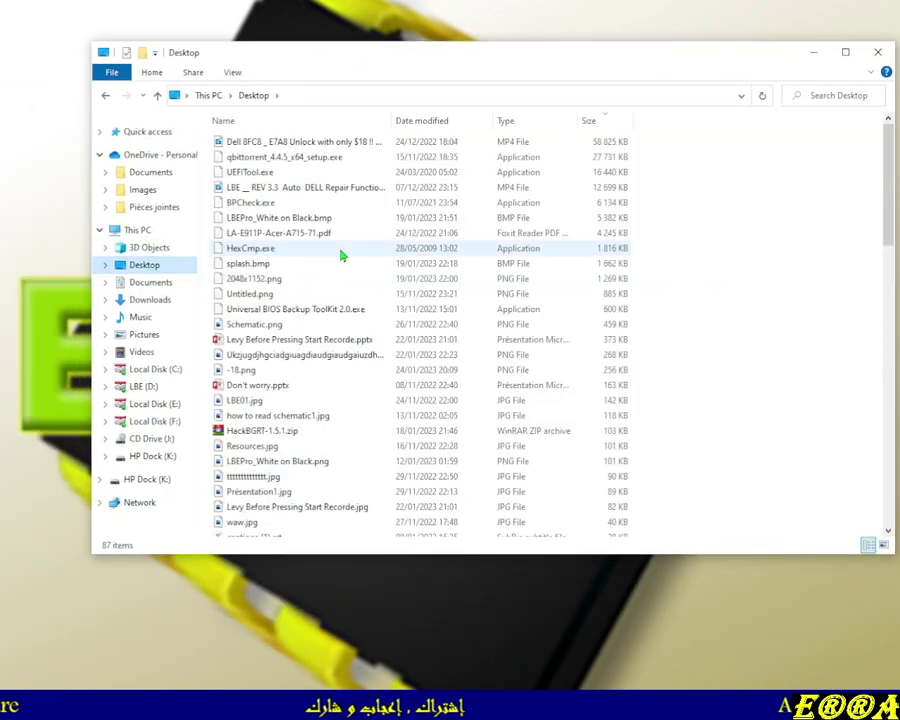
pyautogui.scroll(-7, 350, 345)
pyautogui.scroll(-10, 296, 395)
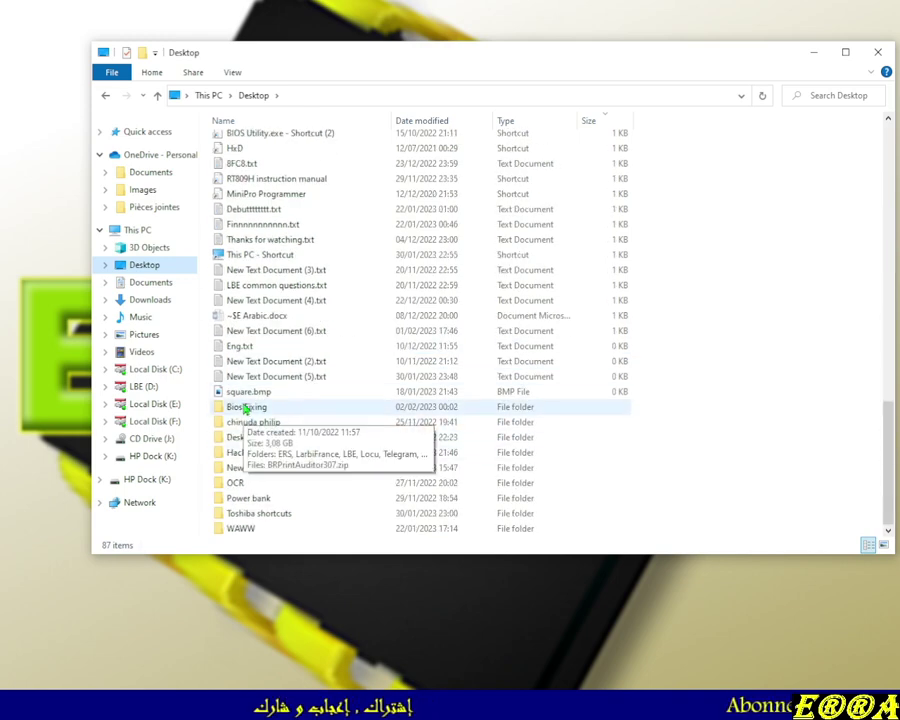
pyautogui.doubleClick(248, 409)
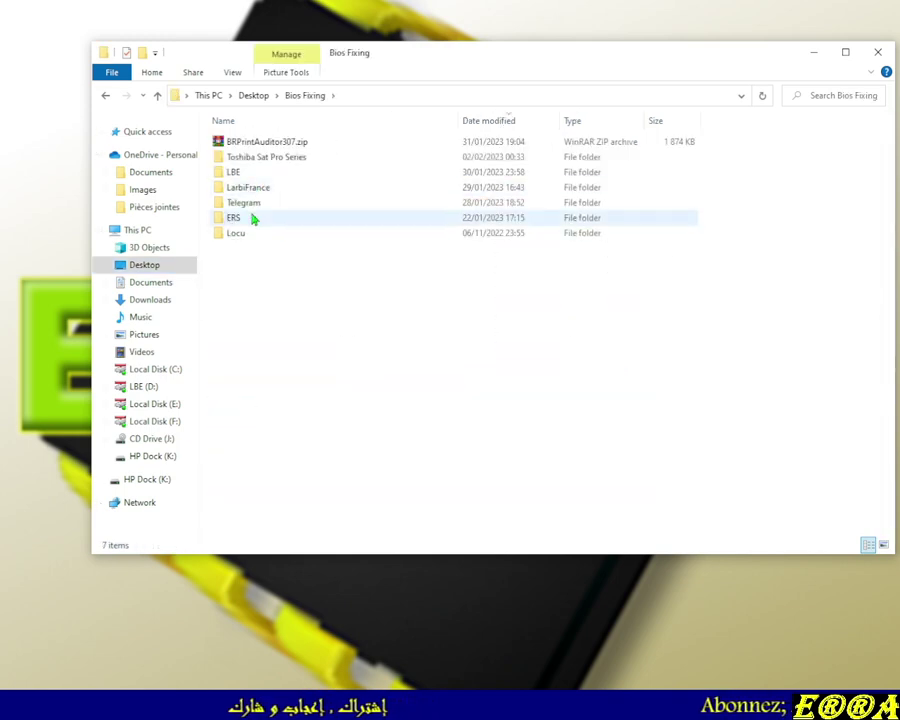
pyautogui.doubleClick(268, 160)
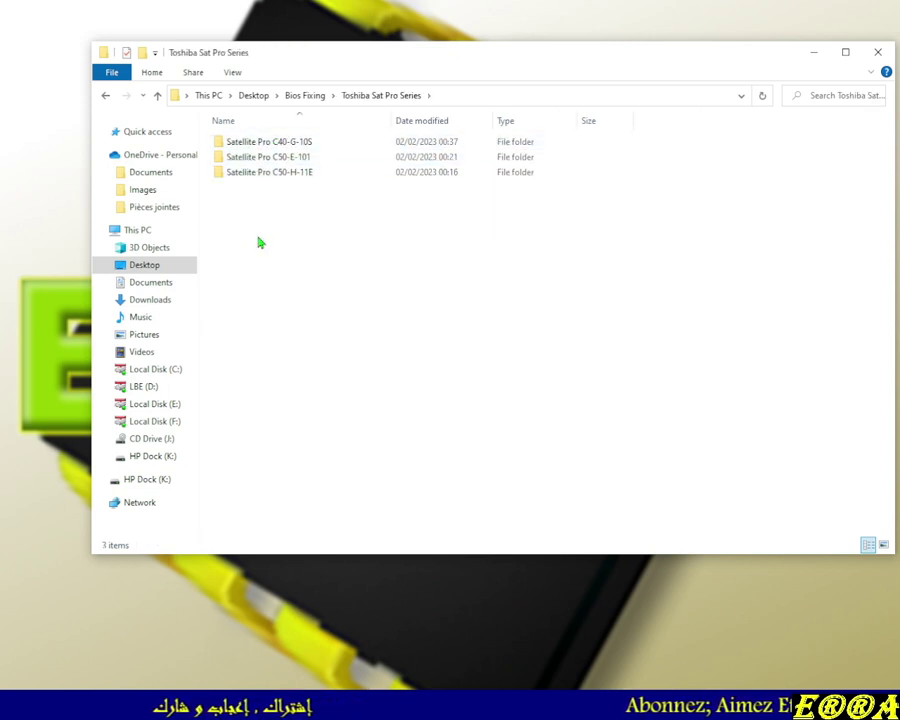
# Look inside one Satellite Pro model folder and return to Toshiba Sat Pro Series.
pyautogui.click(270, 155)
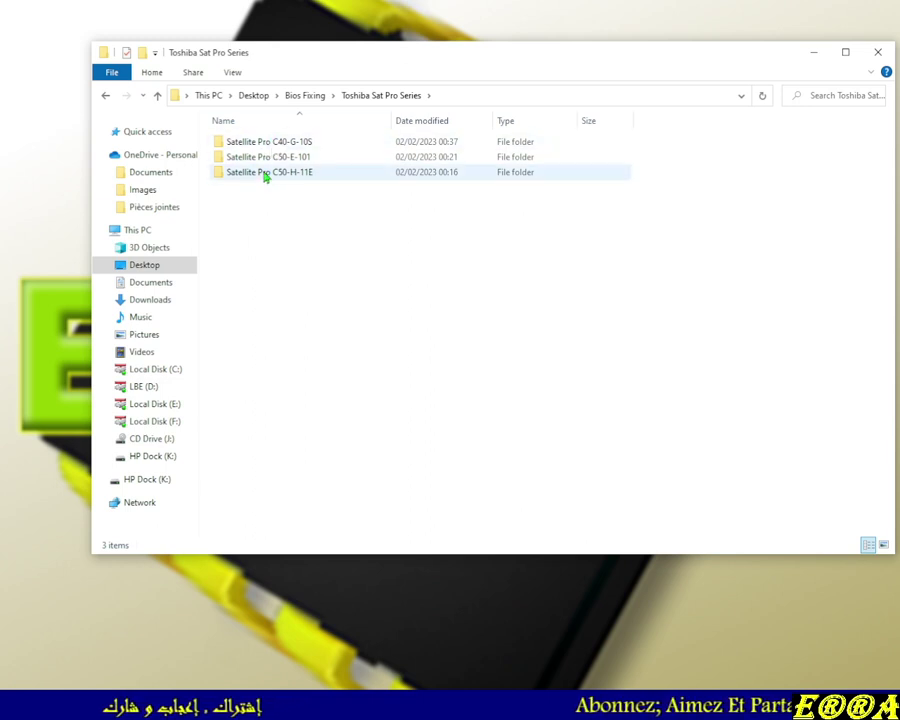
pyautogui.click(299, 143)
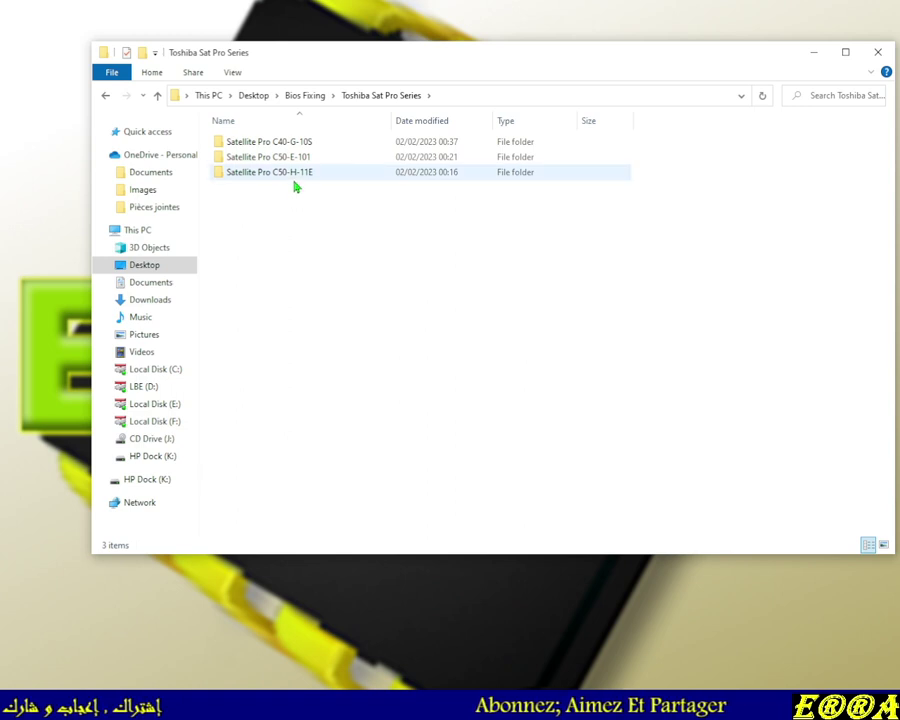
pyautogui.doubleClick(295, 143)
pyautogui.click(157, 95)
pyautogui.click(275, 160)
# Check the C50-E-101 and C50-H-11E folders, then select Satellite Pro C40-G-10S.
pyautogui.doubleClick(275, 160)
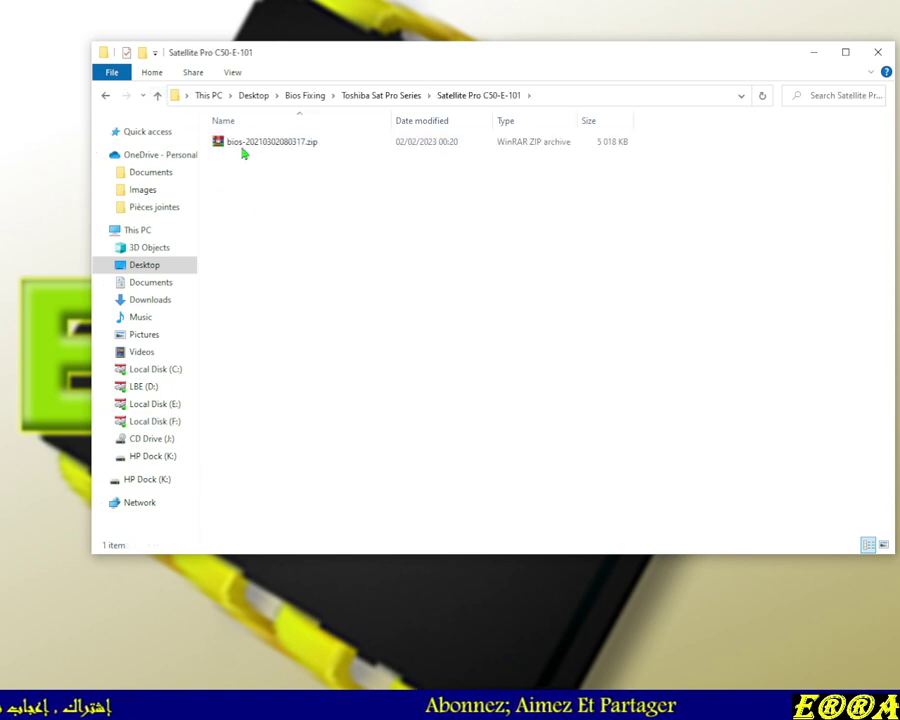
pyautogui.click(157, 95)
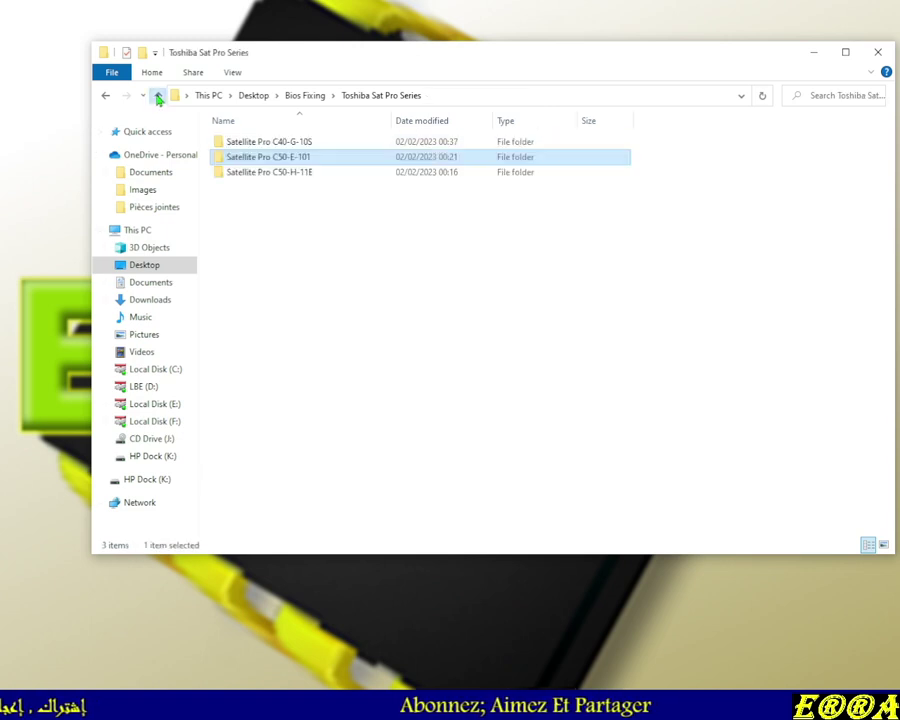
pyautogui.click(257, 173)
pyautogui.doubleClick(257, 173)
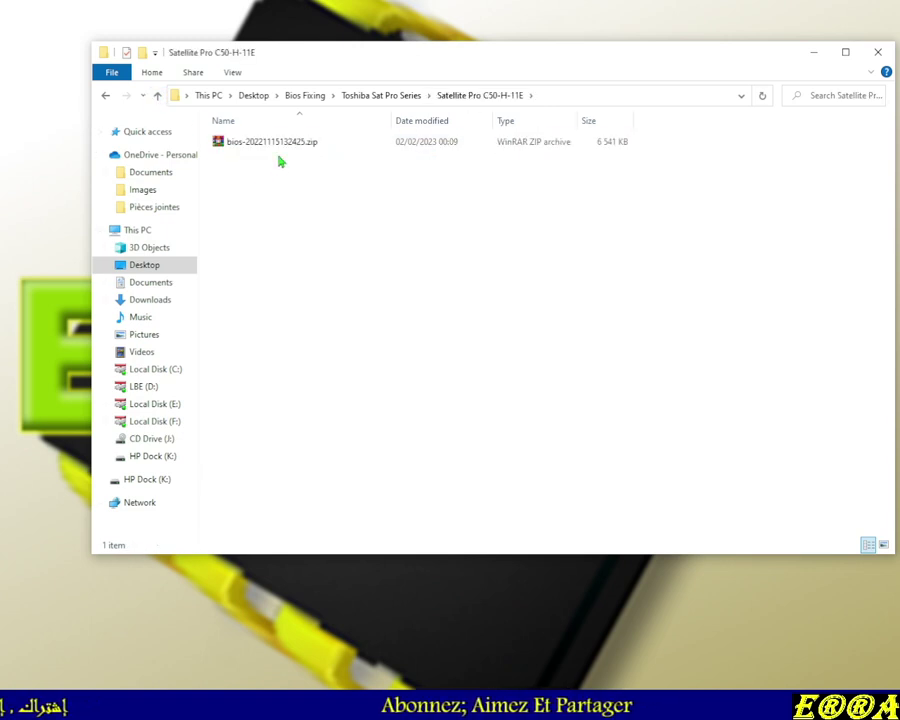
pyautogui.click(157, 97)
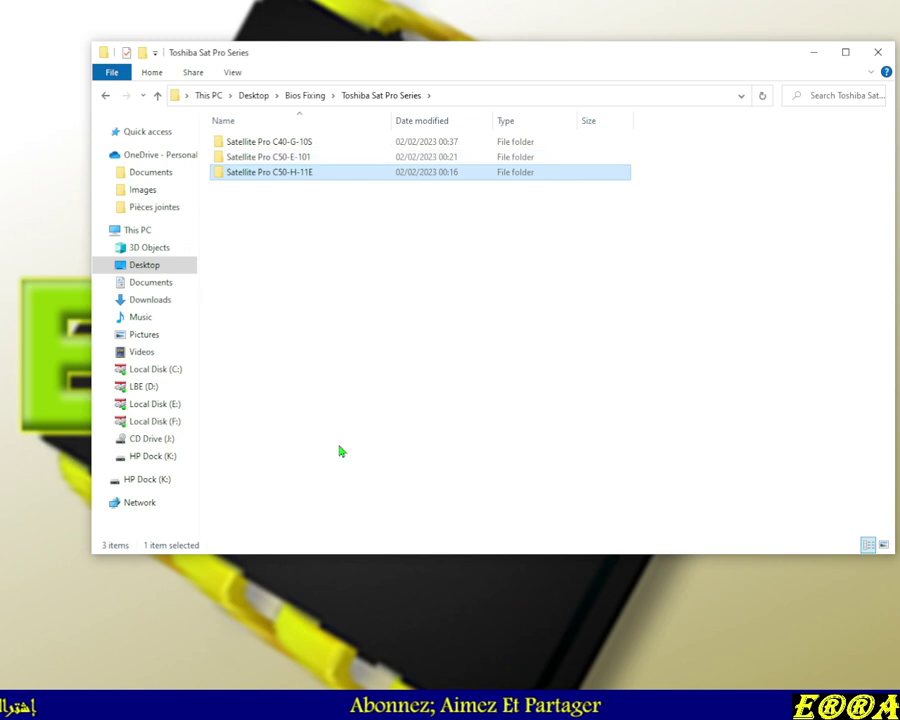
pyautogui.click(278, 142)
# Copy the C40-G-10S folder name and Google 'Satellite Pro C40-G-10S bios' in a new tab.
pyautogui.press('F2')
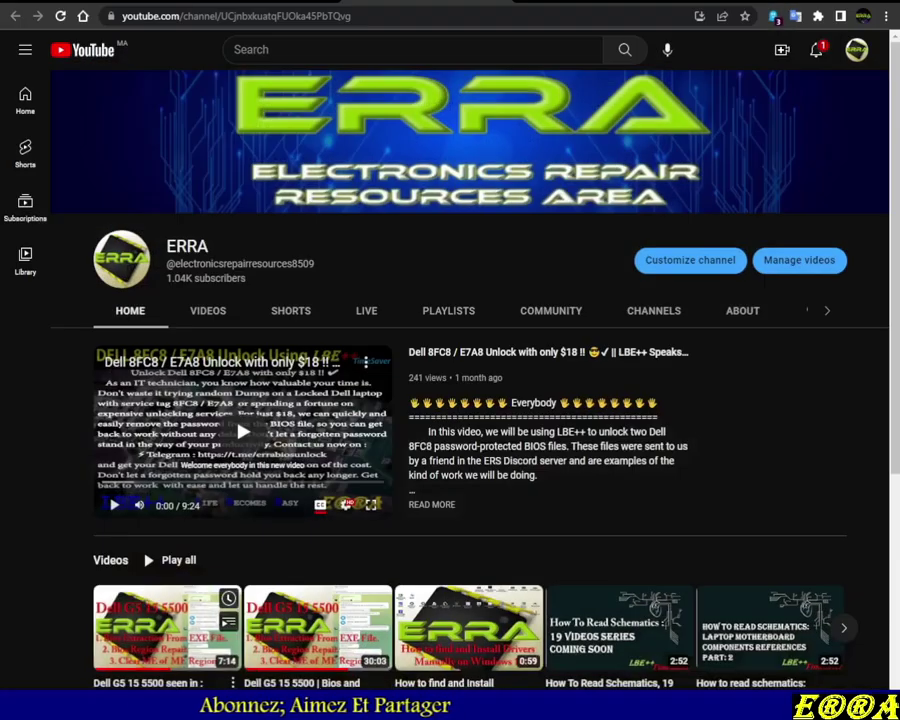
pyautogui.hotkey('ctrl', 't')
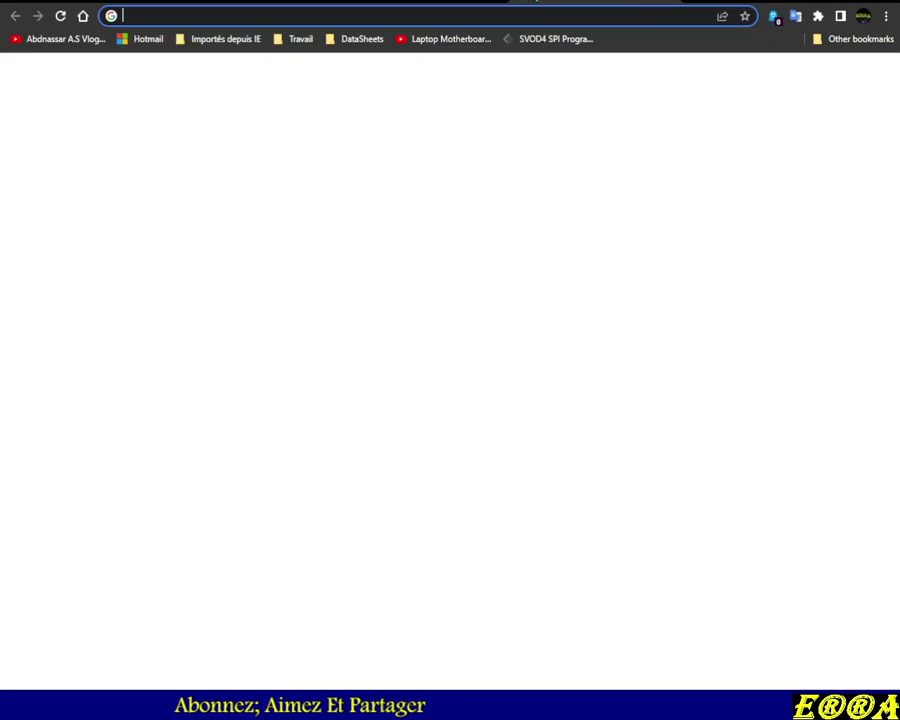
pyautogui.write('Satellite Pro C40-G-105')
pyautogui.write('bios')
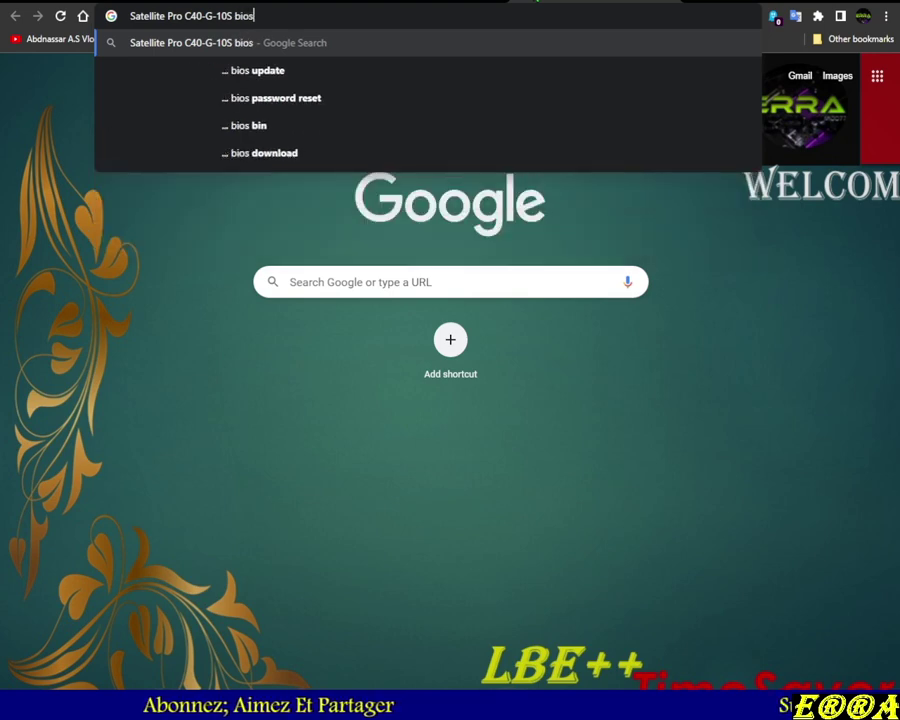
pyautogui.press('Return')
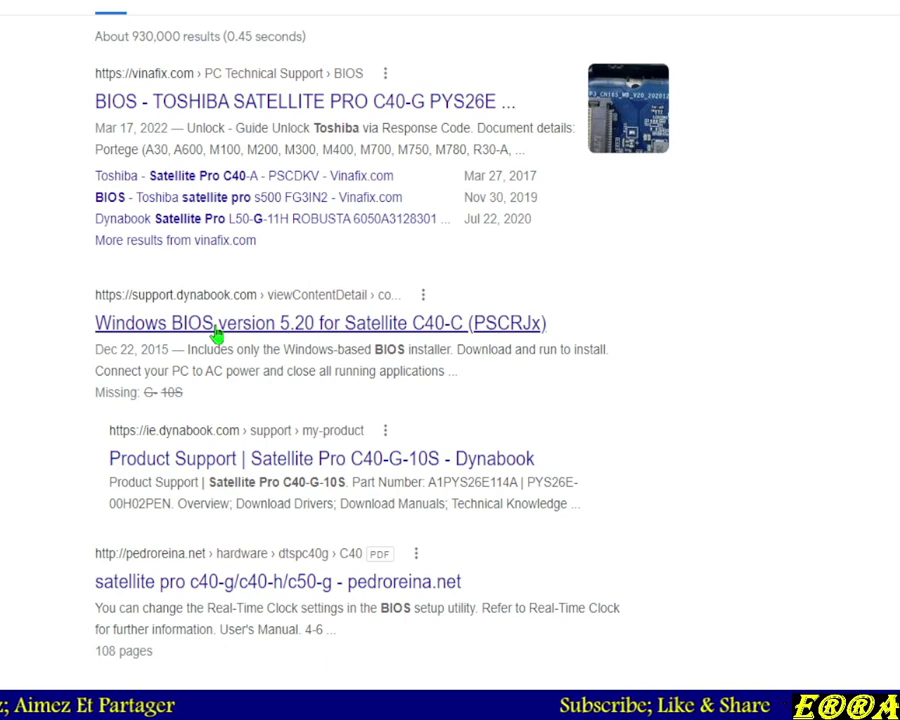
# Open the Dynabook 'Product Support | Satellite Pro C40-G-10S' result and browse the page.
pyautogui.scroll(-1, 230, 420)
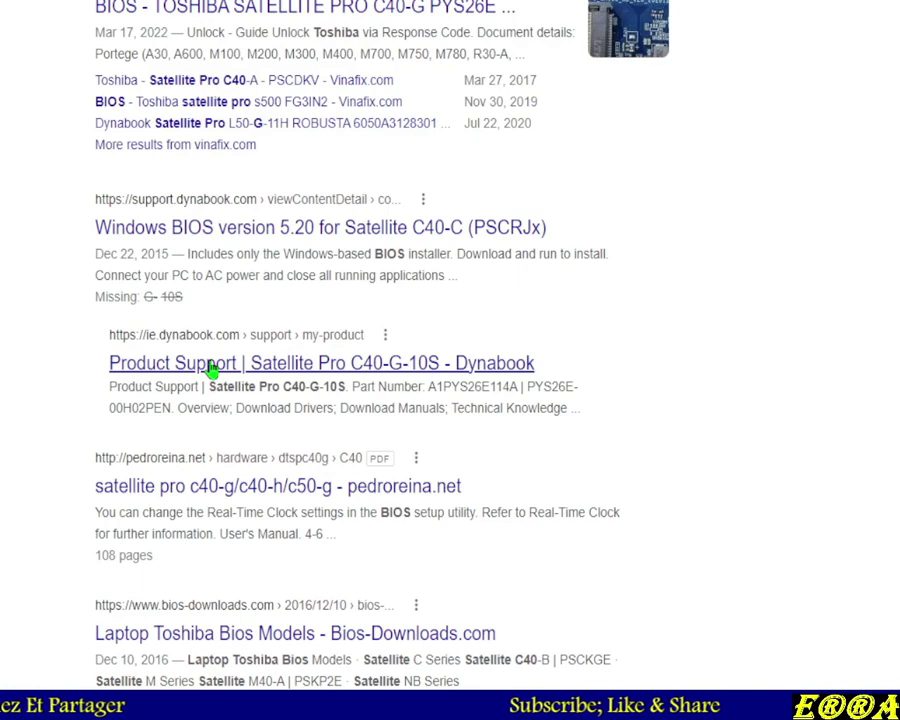
pyautogui.click(212, 366)
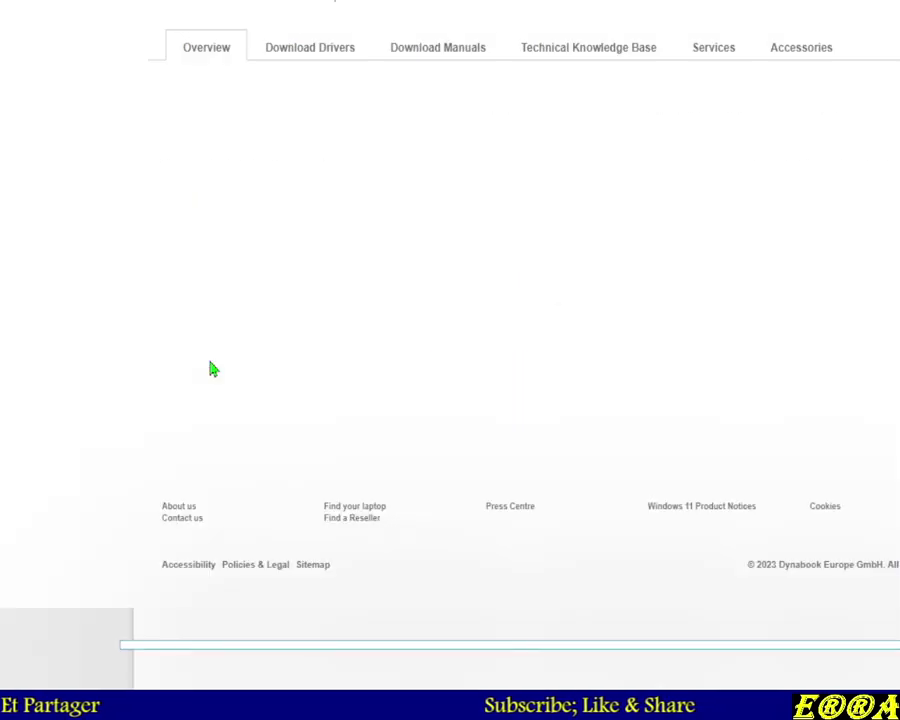
pyautogui.scroll(2, 536, 144)
pyautogui.scroll(-5, 286, 424)
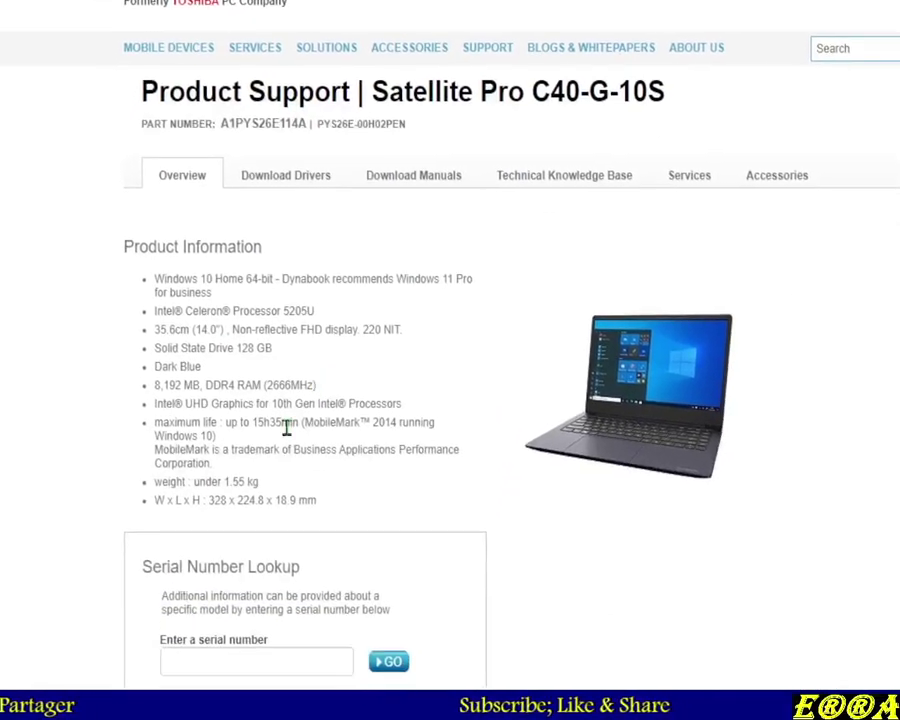
pyautogui.scroll(3, 378, 402)
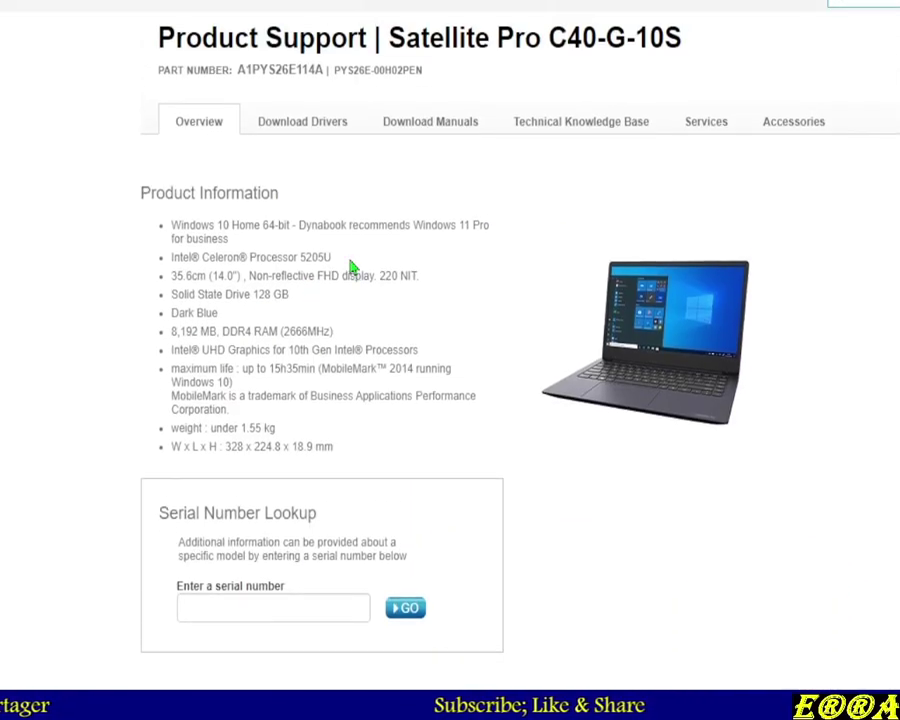
pyautogui.scroll(-1, 340, 430)
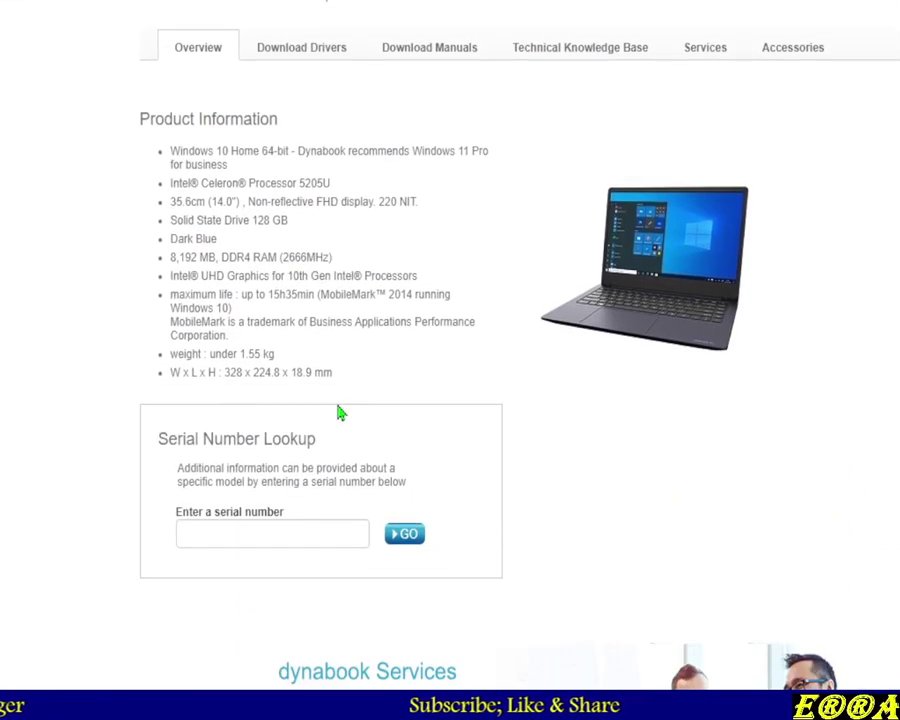
pyautogui.scroll(2, 217, 231)
pyautogui.moveTo(177, 327); pyautogui.dragTo(390, 377)
pyautogui.scroll(-2, 357, 476)
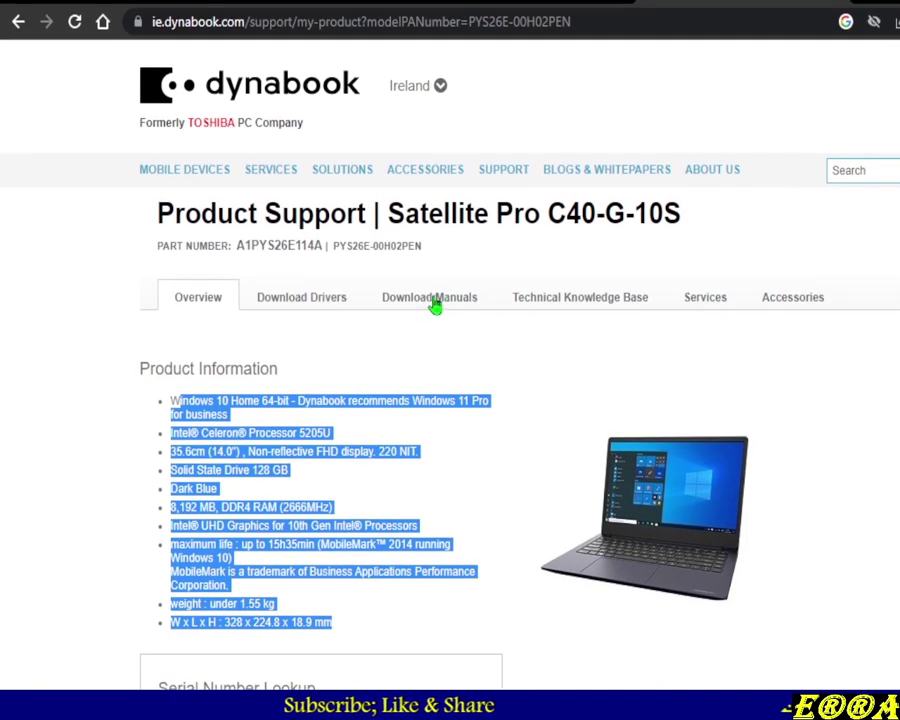
# Go to the Laptops & Accessories business support centre from the SUPPORT menu.
pyautogui.moveTo(521, 185)
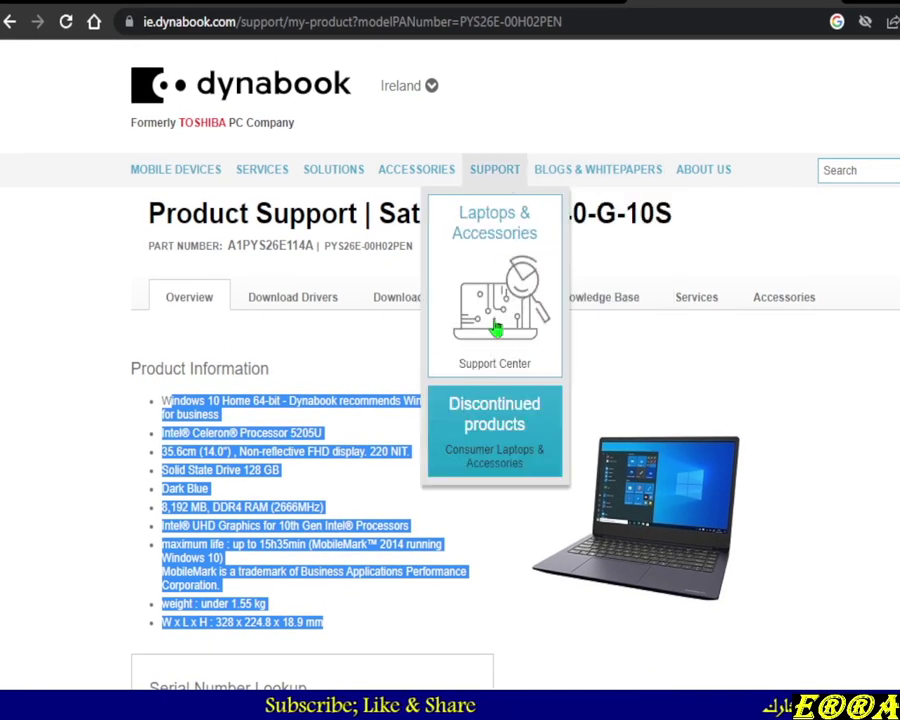
pyautogui.click(481, 370)
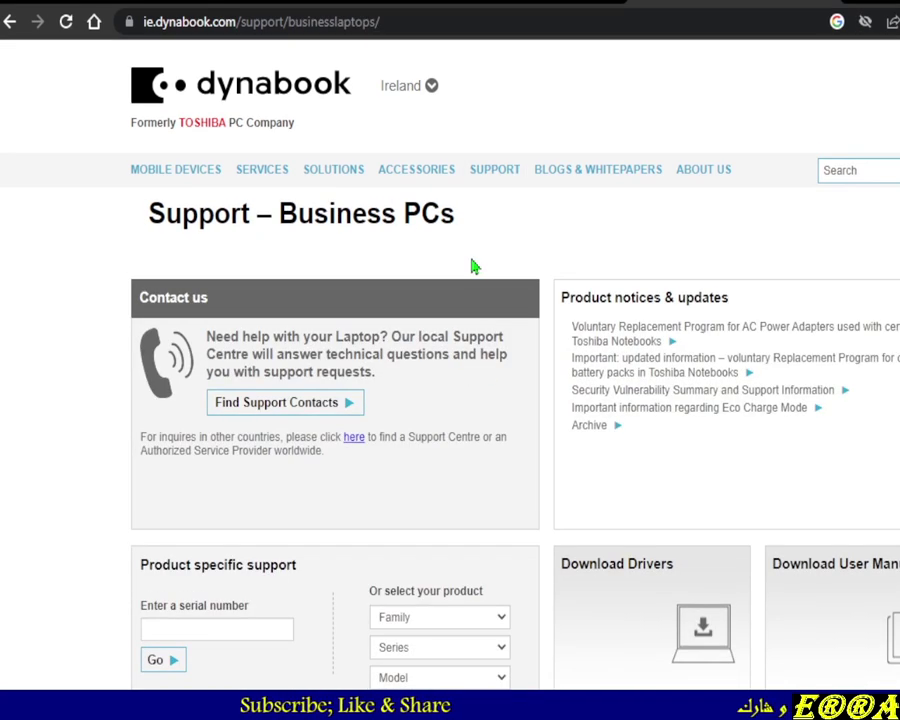
pyautogui.scroll(-5, 362, 410)
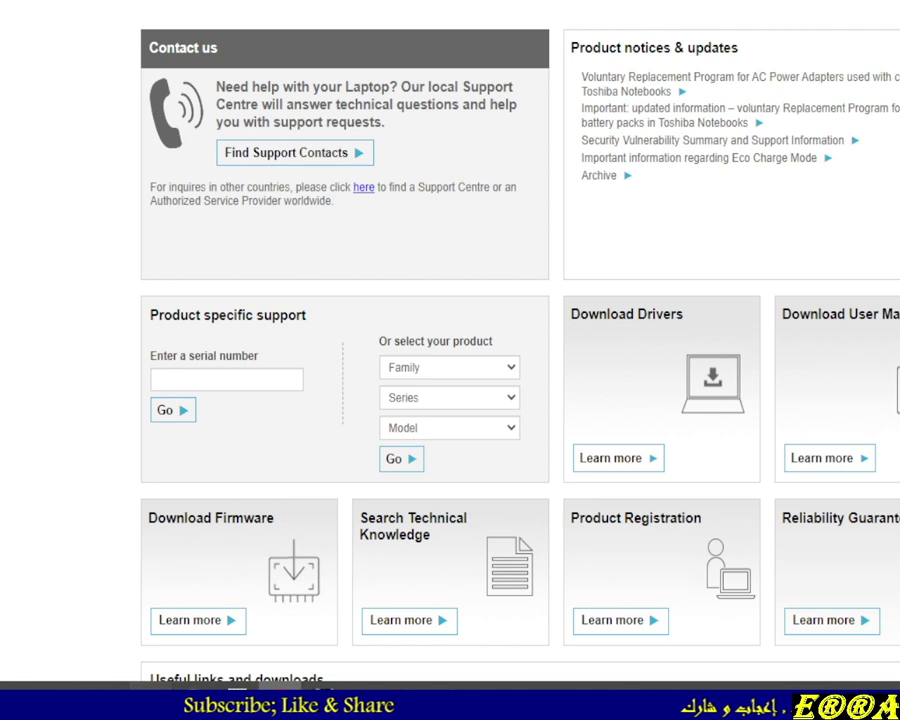
# Minimize Explorer and pick Satellite Pro, C40-G, C40-G-10S in Product specific support, then Go.
pyautogui.hotkey('alt', 'Tab')
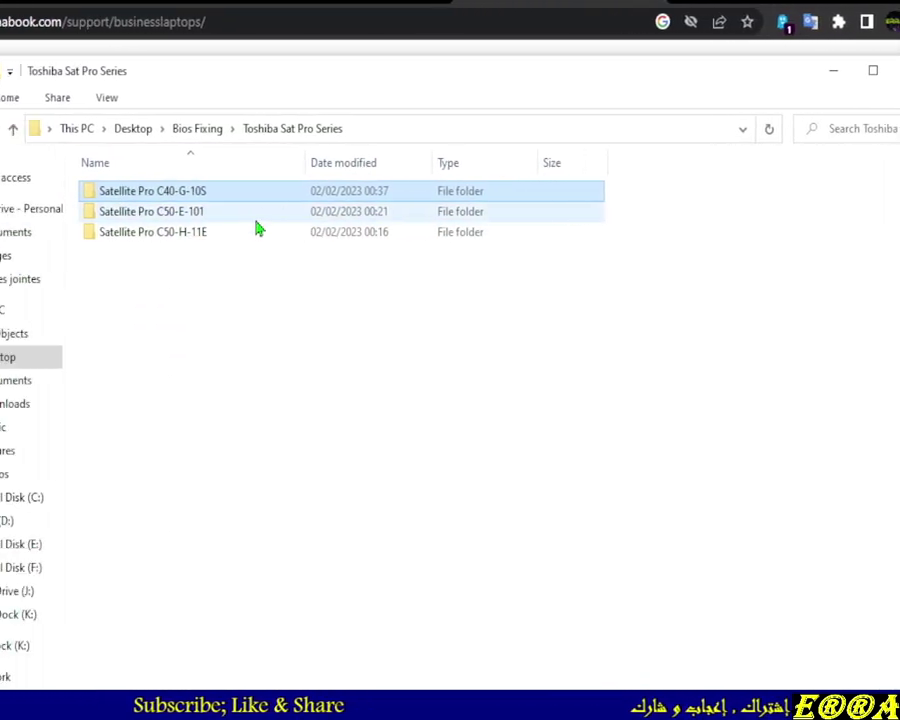
pyautogui.click(833, 70)
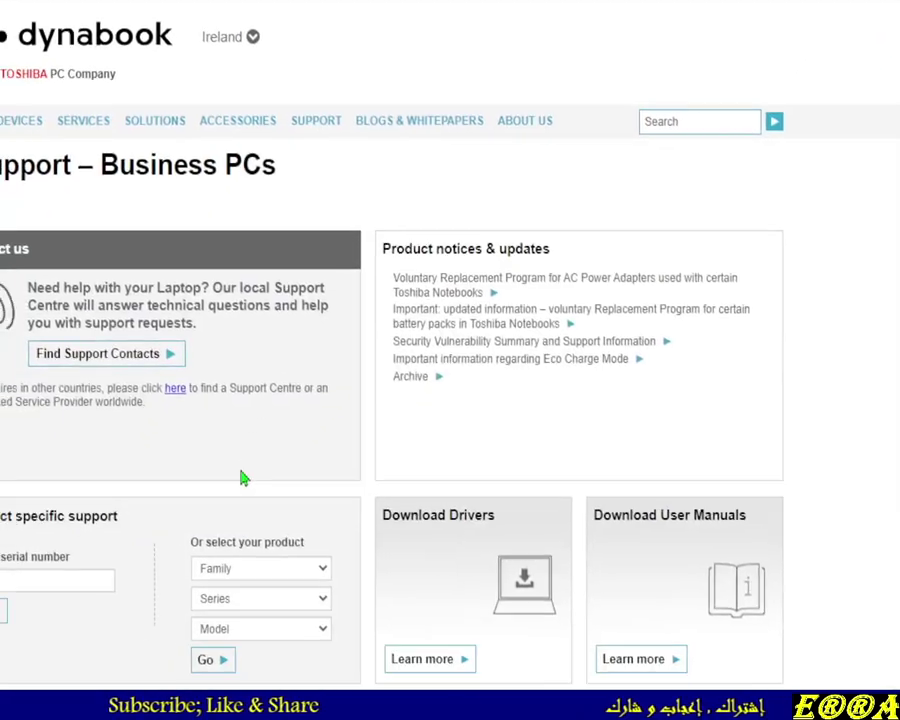
pyautogui.click(252, 570)
pyautogui.click(250, 628)
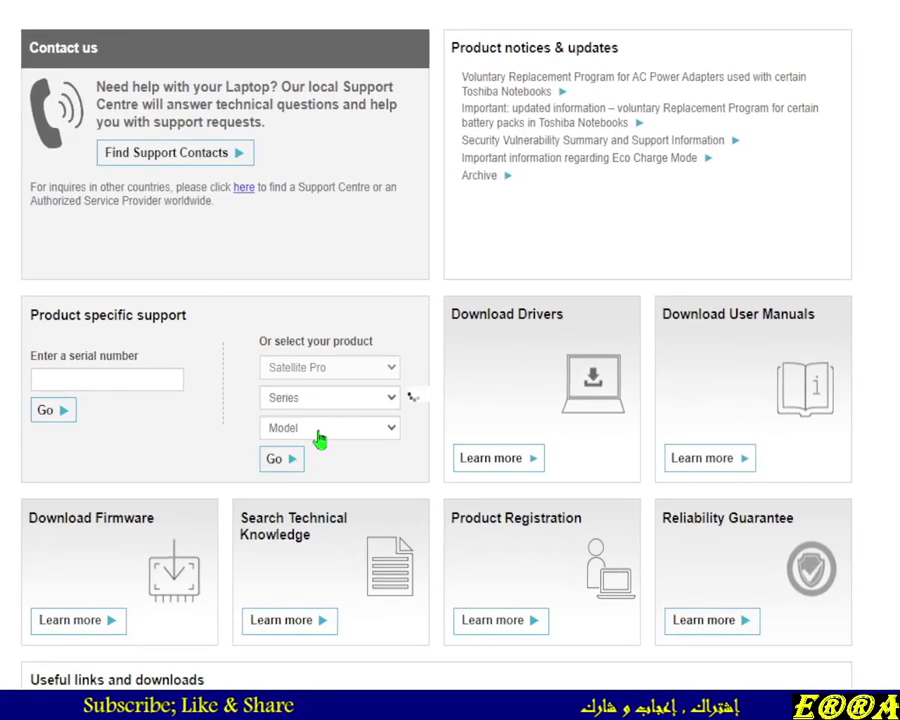
pyautogui.click(325, 403)
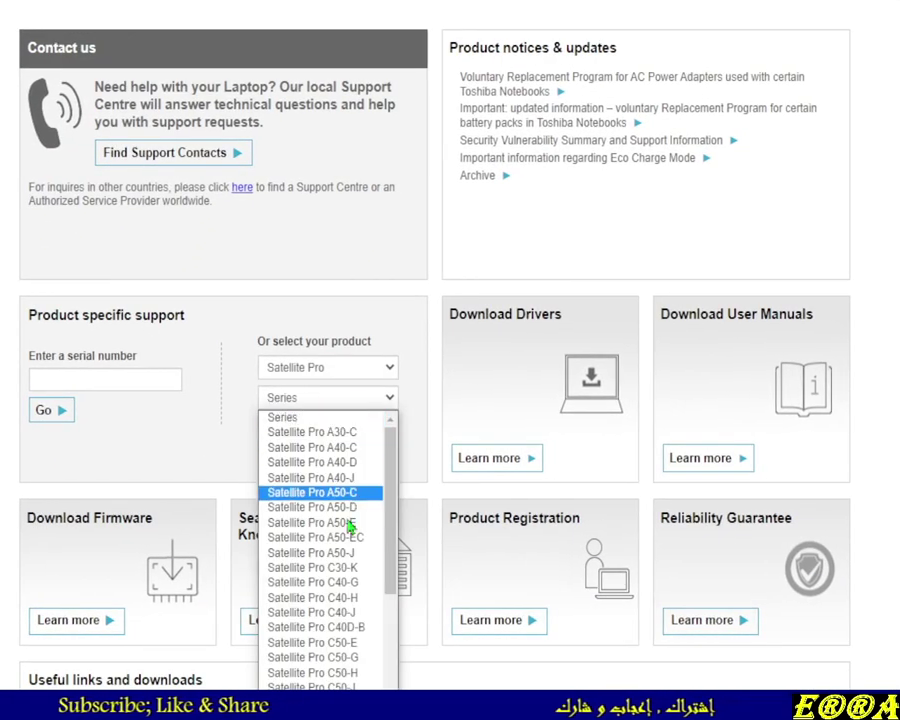
pyautogui.click(365, 590)
pyautogui.click(390, 430)
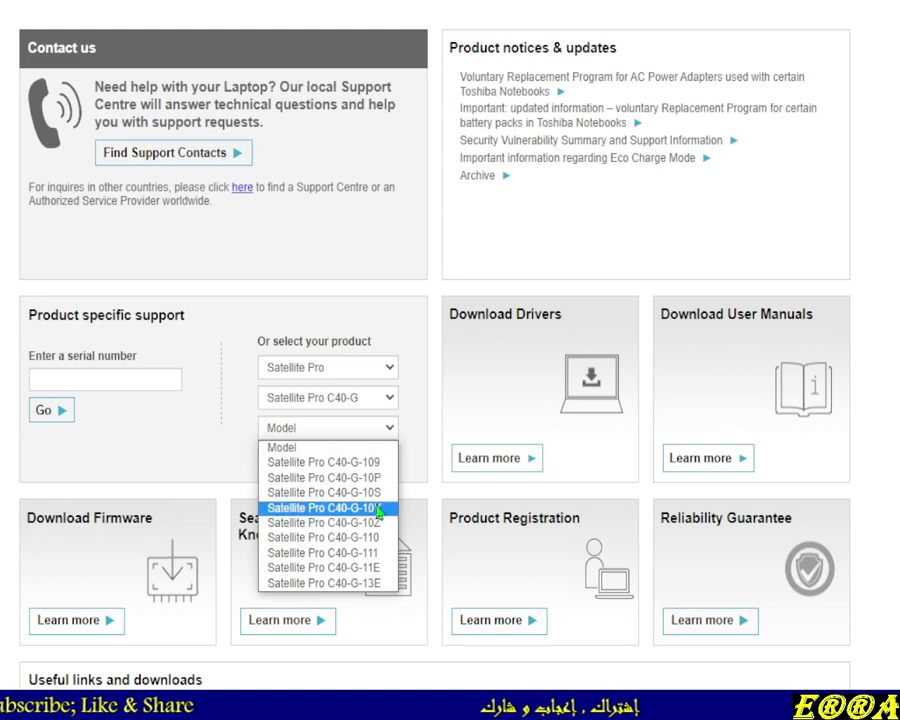
pyautogui.click(330, 493)
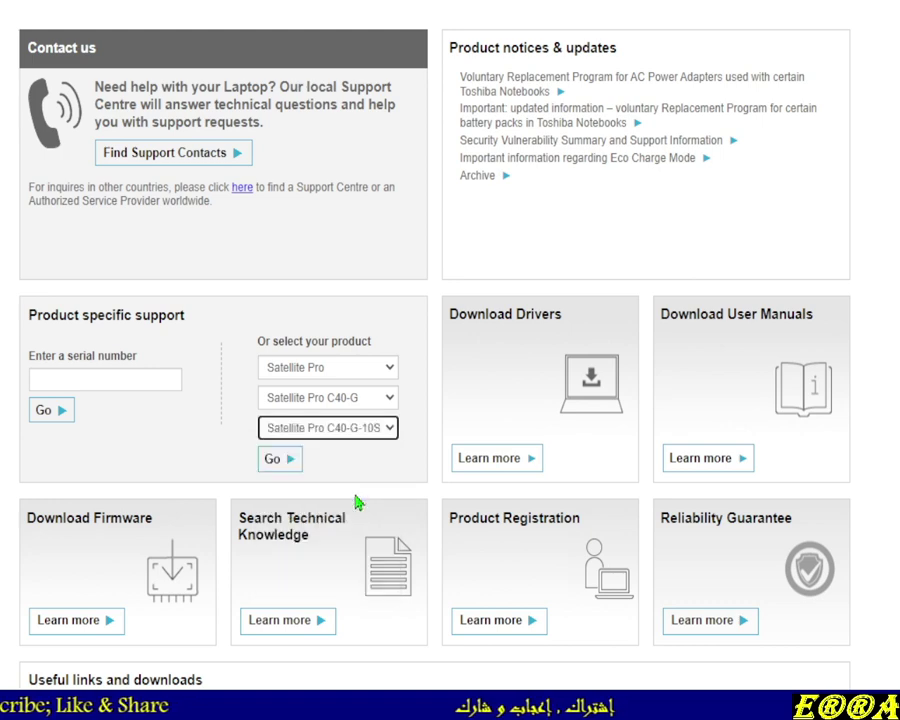
pyautogui.click(278, 459)
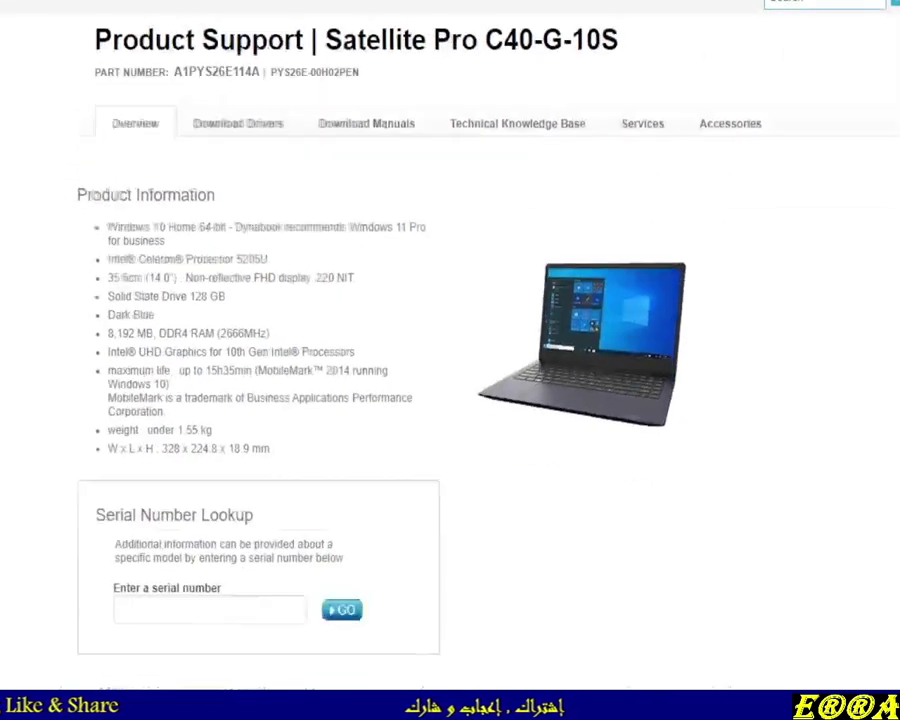
pyautogui.hotkey('alt', 'Tab')
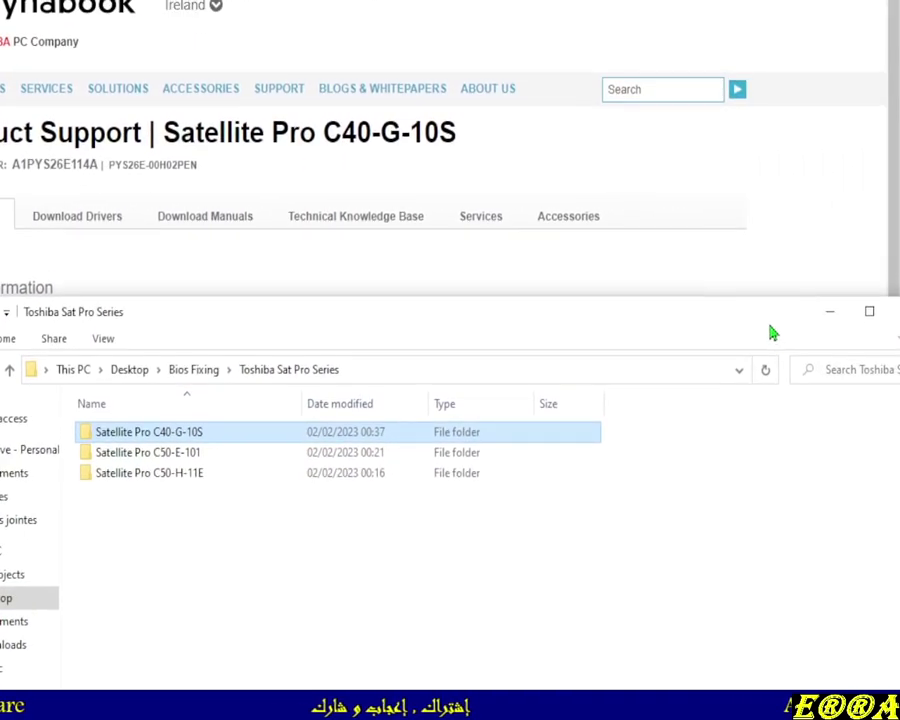
pyautogui.moveTo(772, 333); pyautogui.dragTo(665, 335)
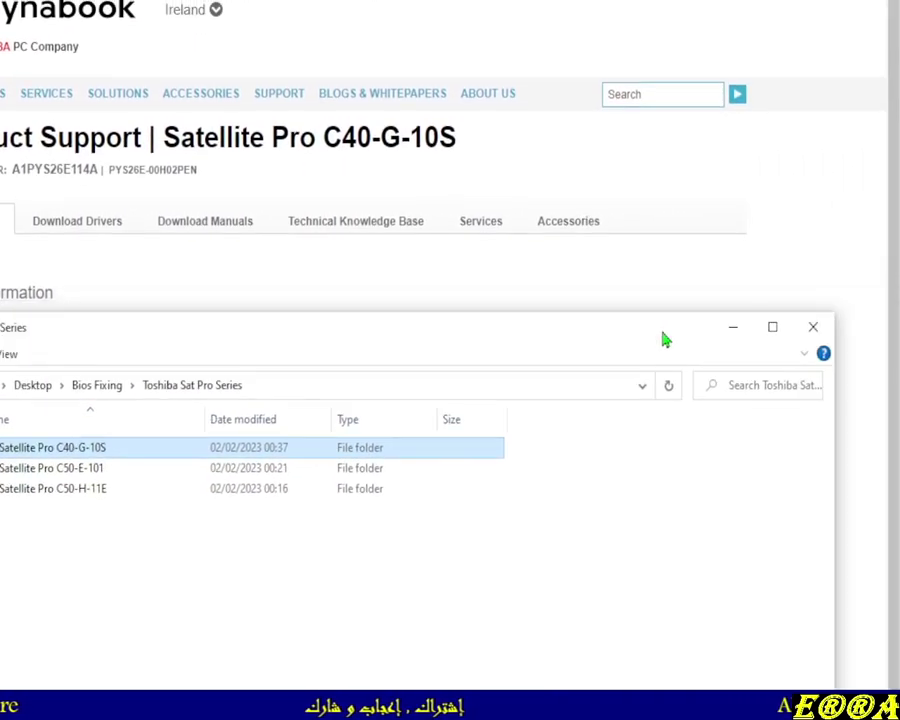
pyautogui.click(736, 333)
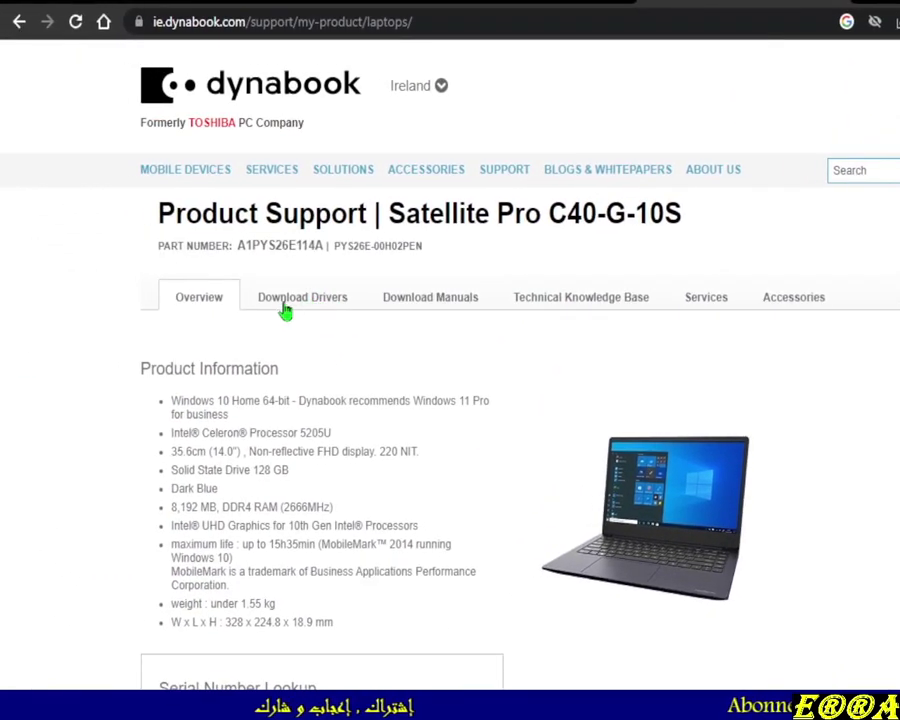
# Search Download Drivers for 'bios' to find BIOS Update 1.17-Win, then switch to File Explorer.
pyautogui.click(291, 308)
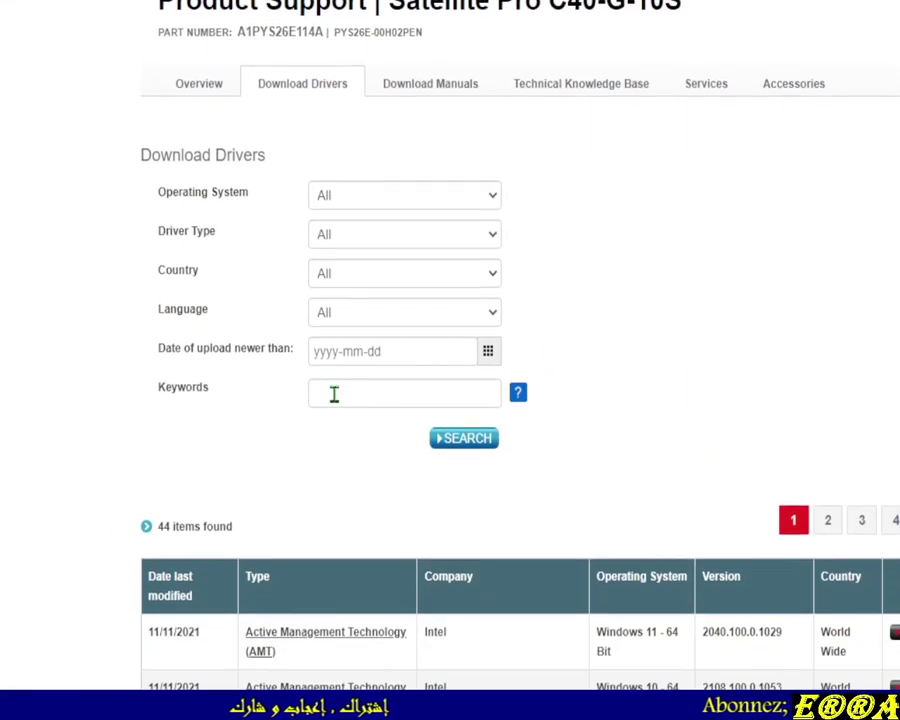
pyautogui.click(334, 358)
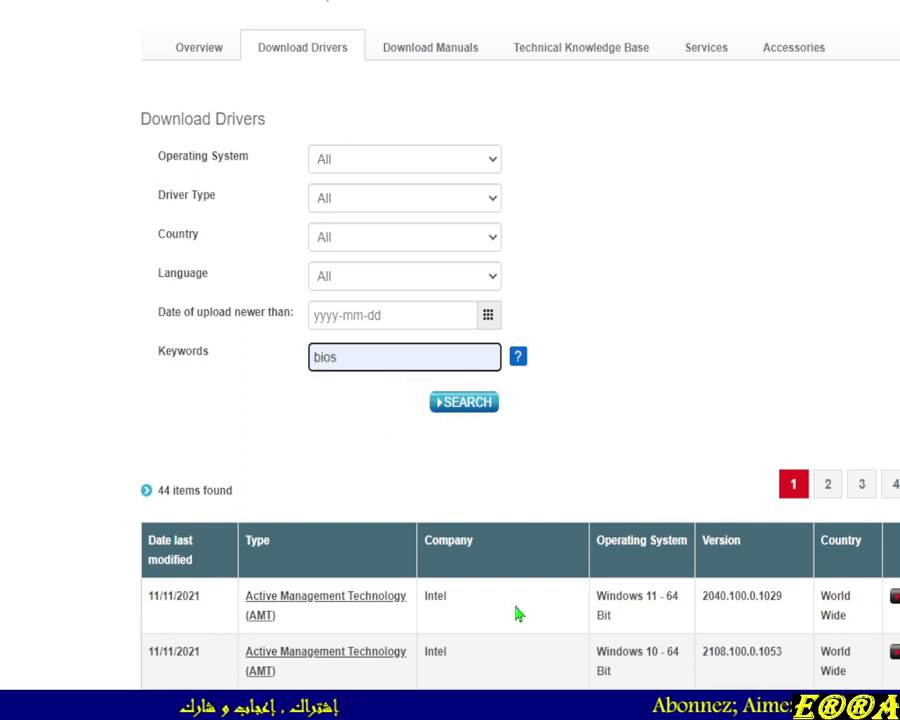
pyautogui.click(459, 404)
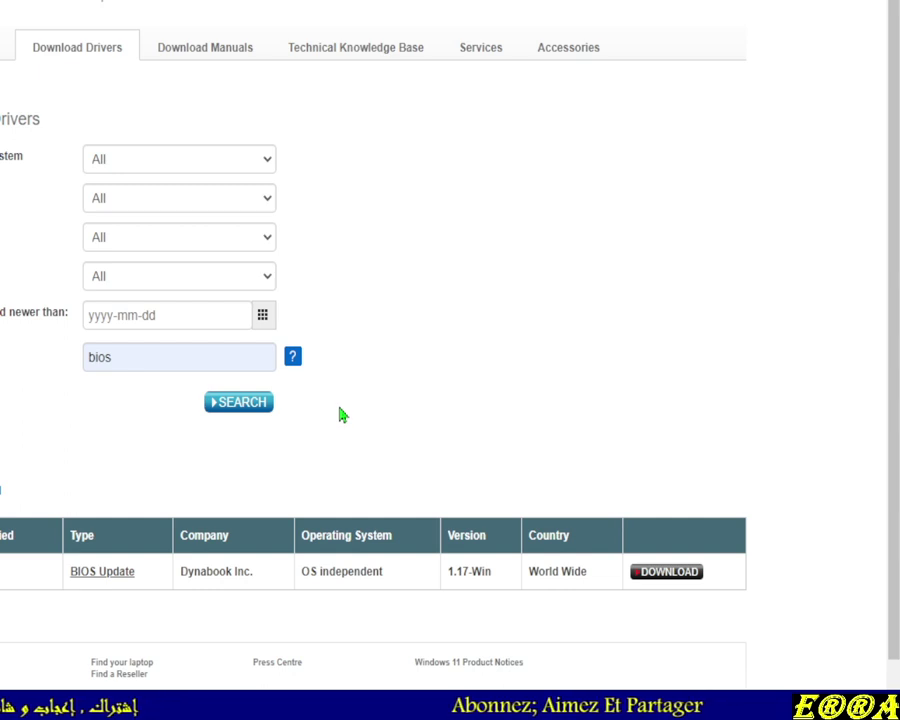
pyautogui.scroll(1, 468, 643)
pyautogui.scroll(-1, 468, 643)
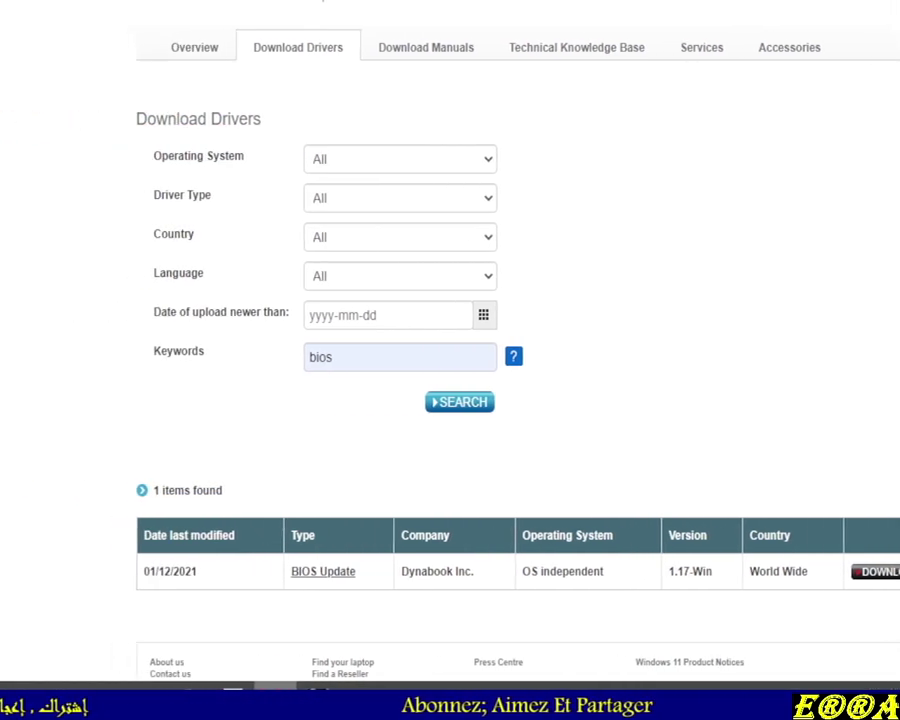
pyautogui.hotkey('alt', 'Tab')
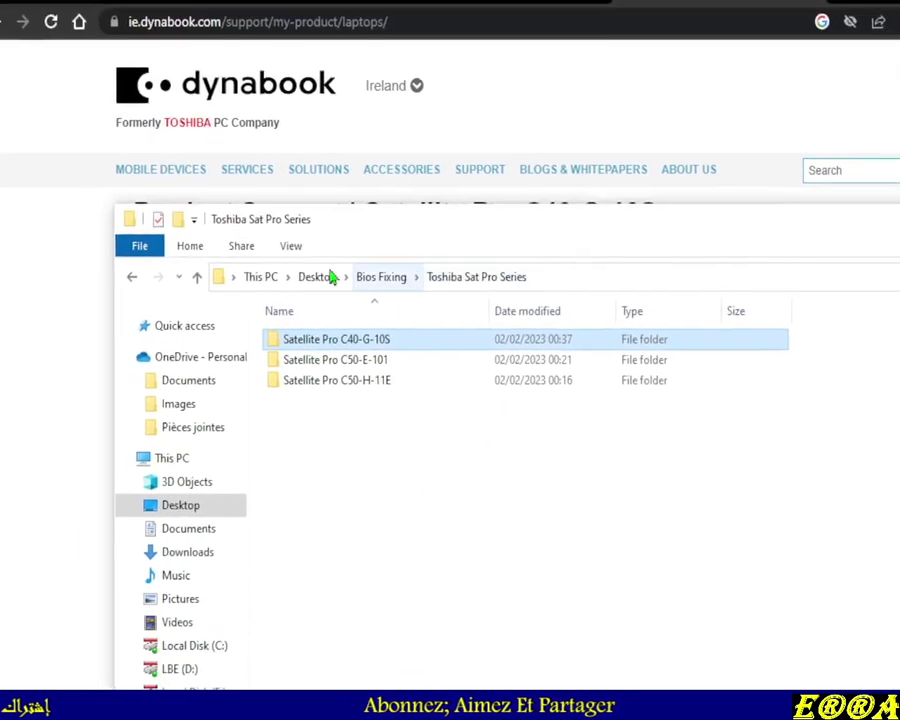
# Extract Here the bios zip in Satellite Pro C40-G-10S, producing CN16SV117.exe and the change-history .xls.
pyautogui.doubleClick(342, 339)
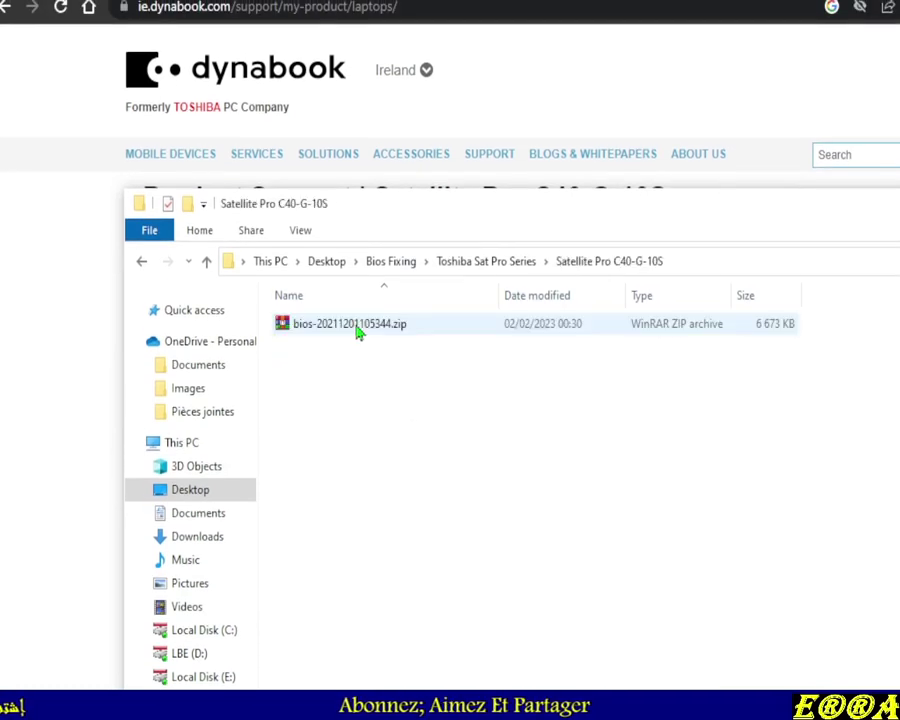
pyautogui.doubleClick(345, 327)
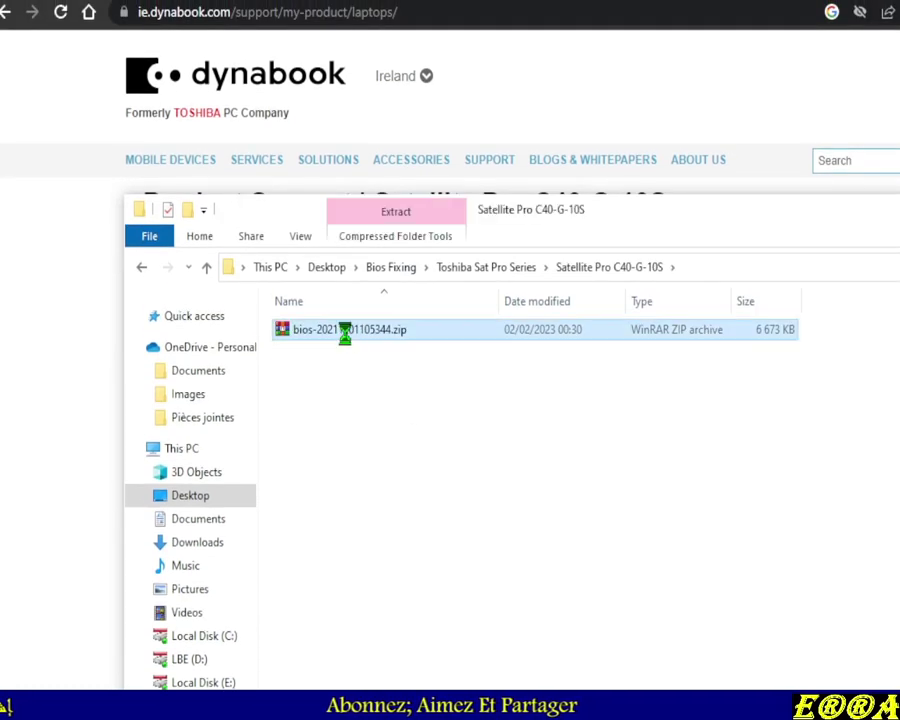
pyautogui.rightClick(345, 333)
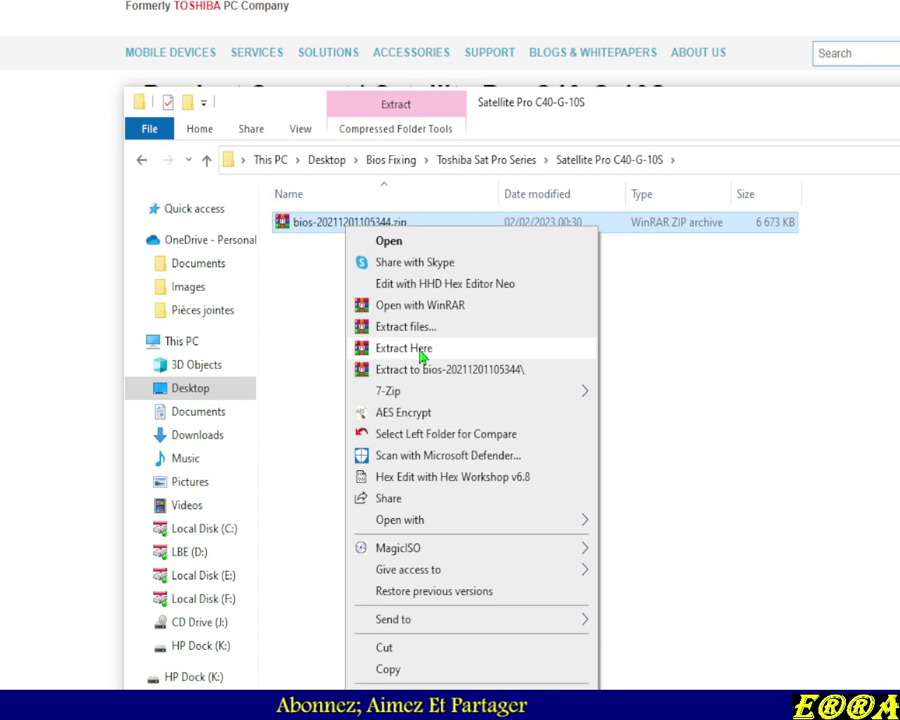
pyautogui.click(420, 350)
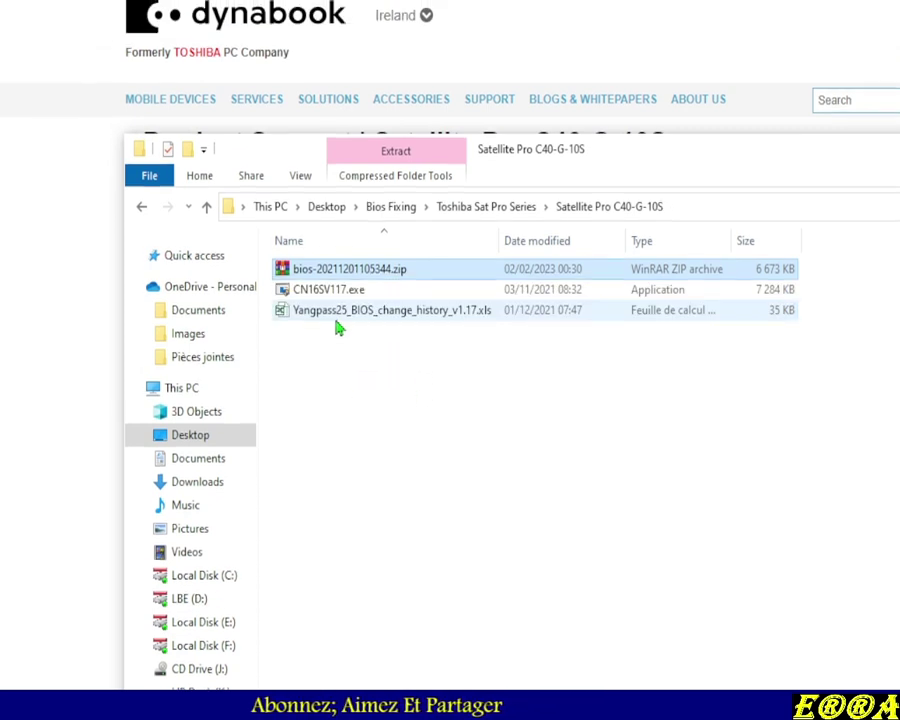
pyautogui.click(322, 290)
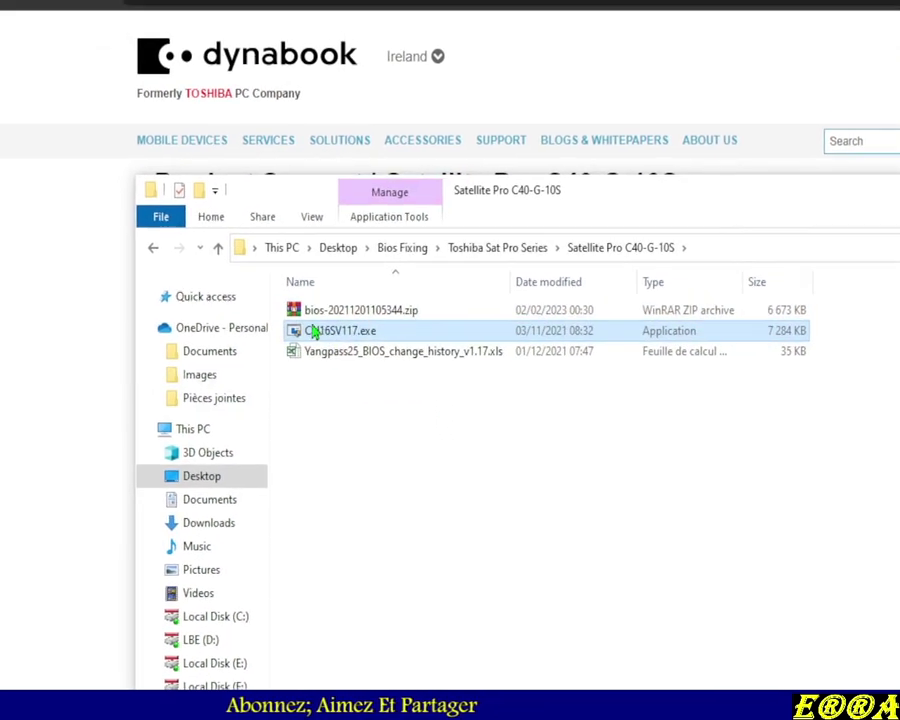
pyautogui.rightClick(372, 337)
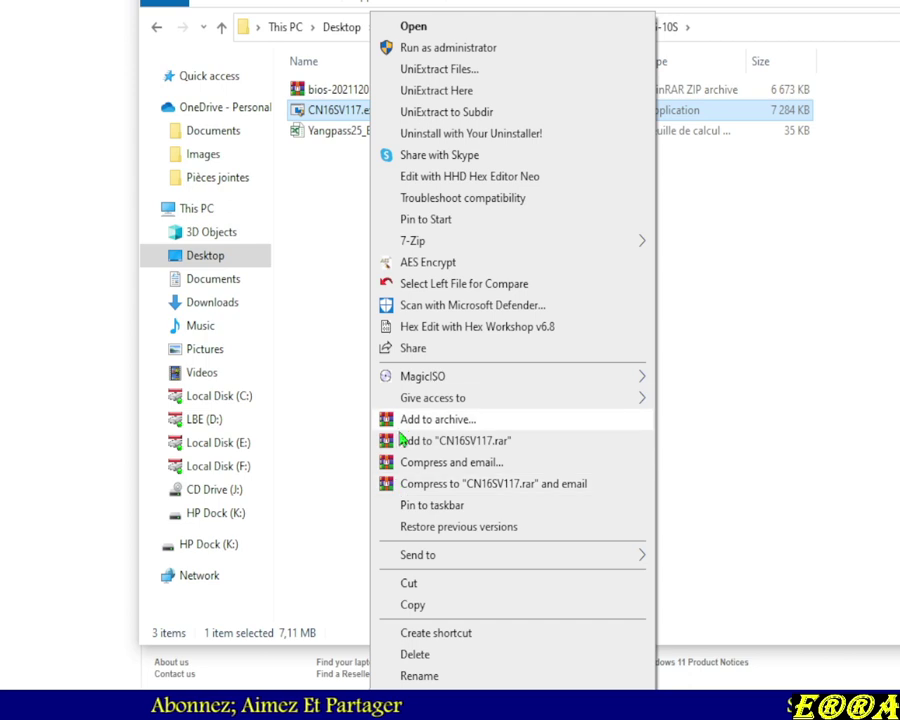
pyautogui.click(342, 428)
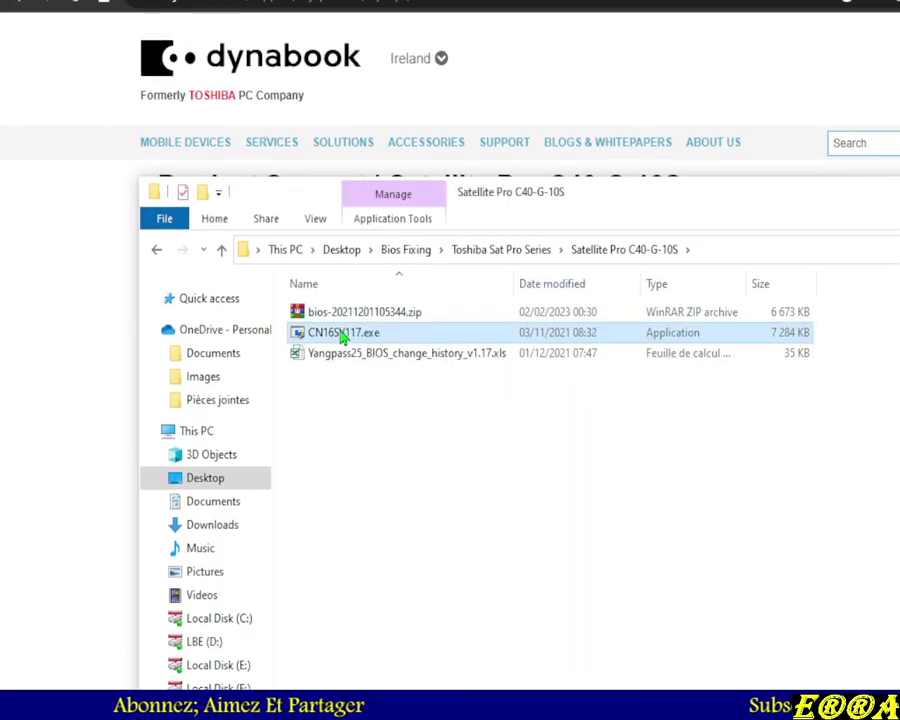
# UniExtract CN16SV117.exe here and review the .data, .text, .rdata, .pdata and .rsrc pieces.
pyautogui.rightClick(342, 338)
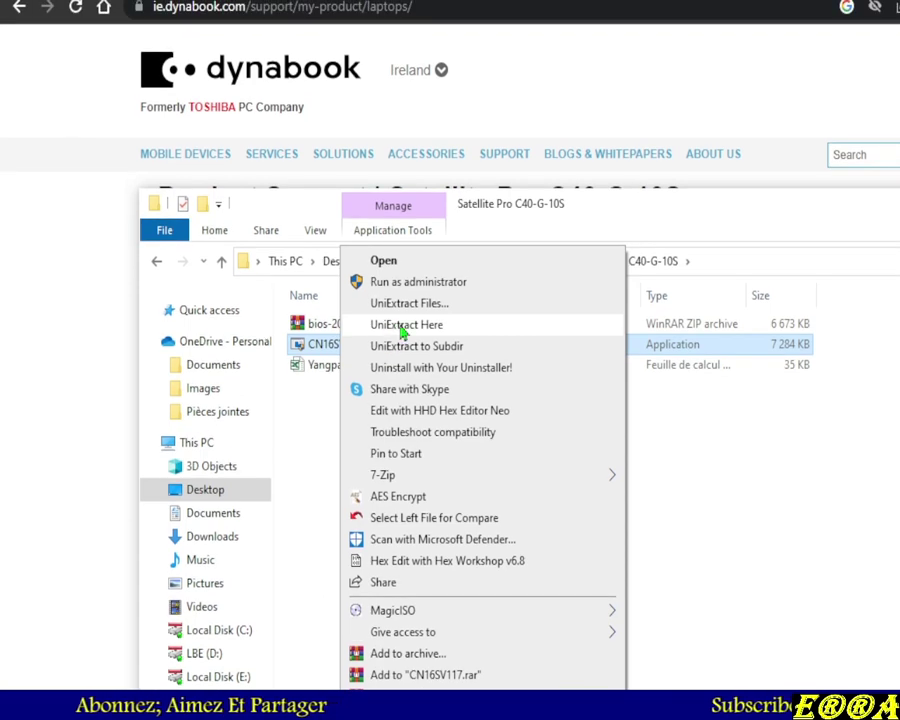
pyautogui.click(405, 328)
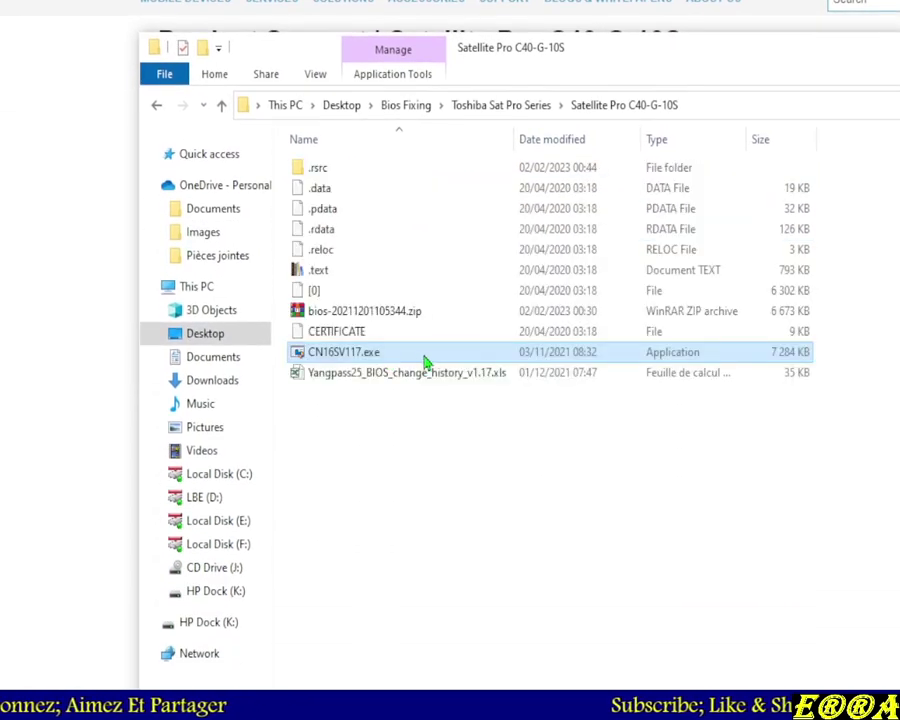
pyautogui.click(322, 190)
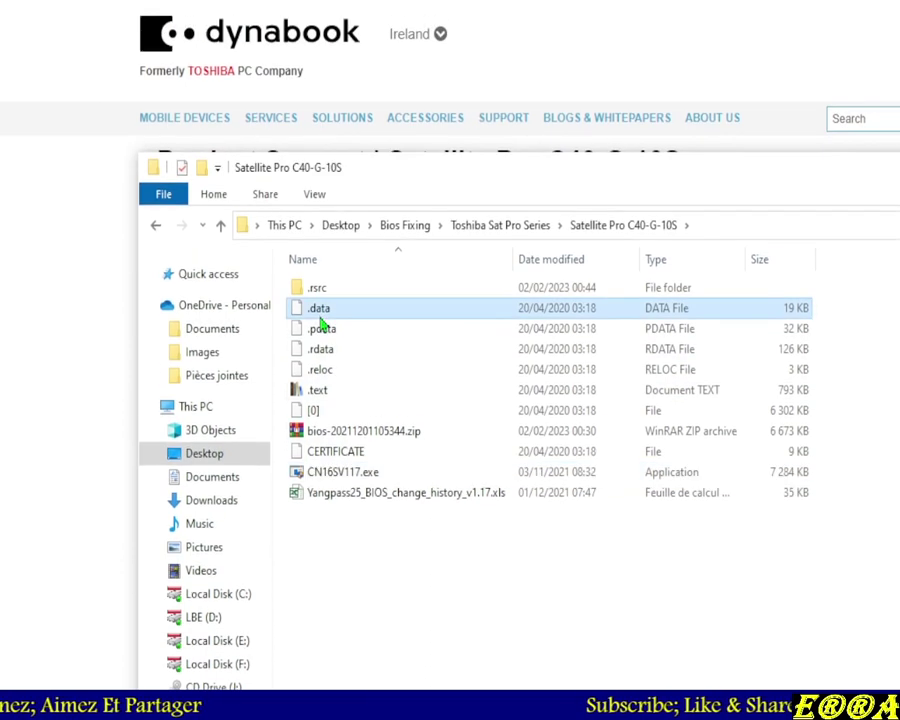
pyautogui.click(320, 383)
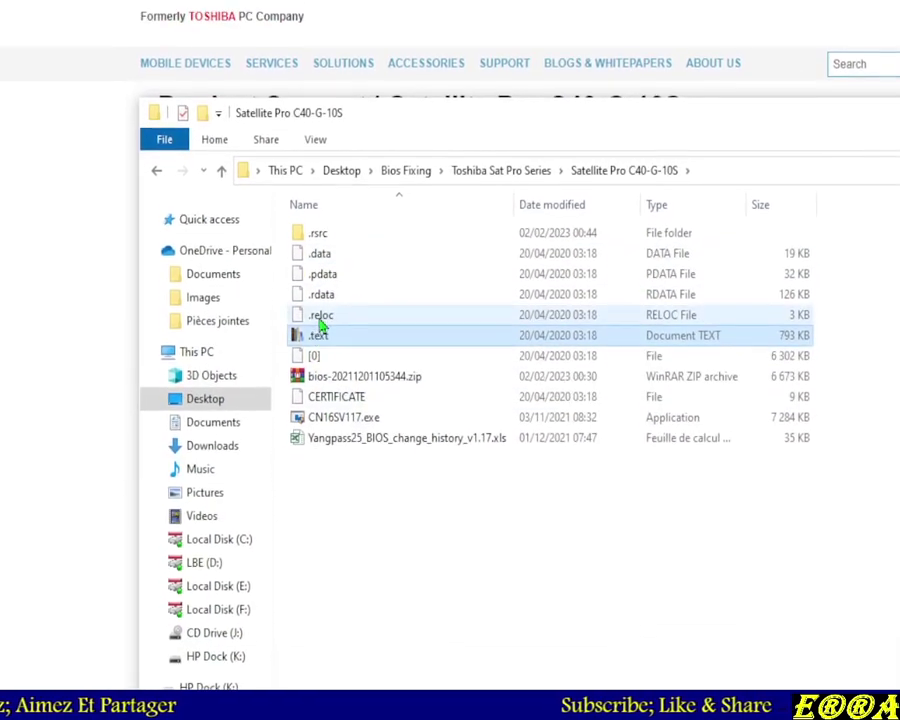
pyautogui.click(318, 343)
pyautogui.click(325, 302)
pyautogui.click(305, 283)
pyautogui.click(318, 262)
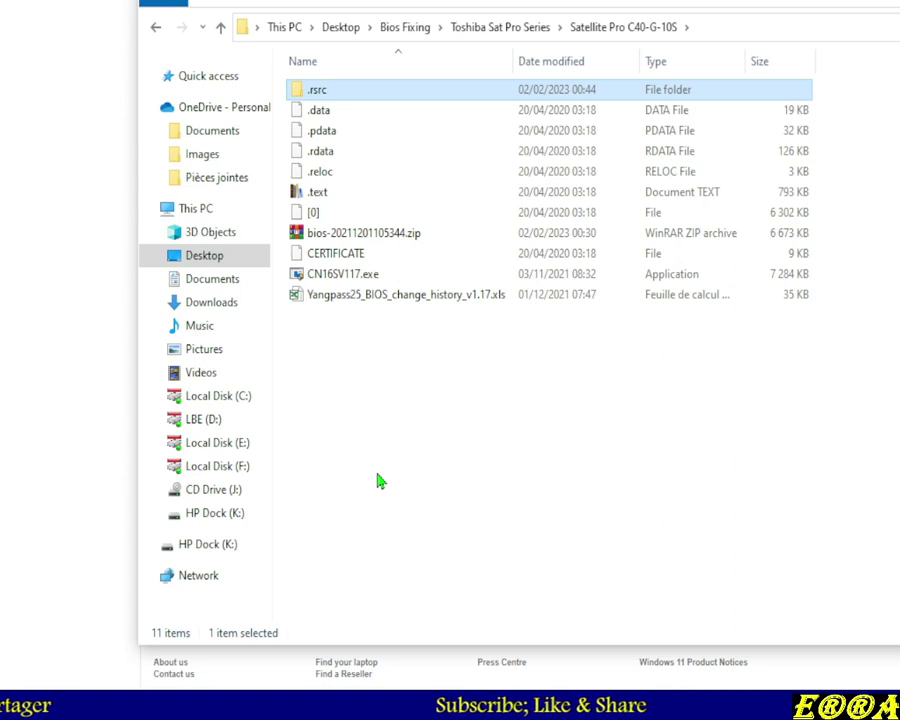
pyautogui.hotkey('ctrl', 'a')
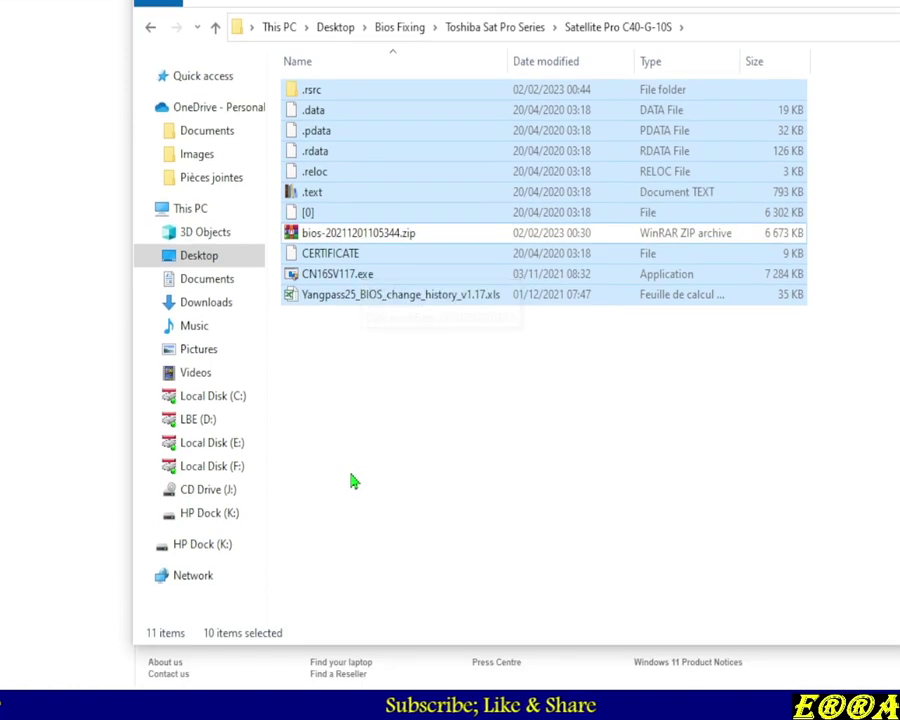
# Delete all files except the bios zip, Extract Here again, and go up a folder.
pyautogui.keyDown('ctrl'); pyautogui.click(358, 316); pyautogui.keyUp('ctrl')
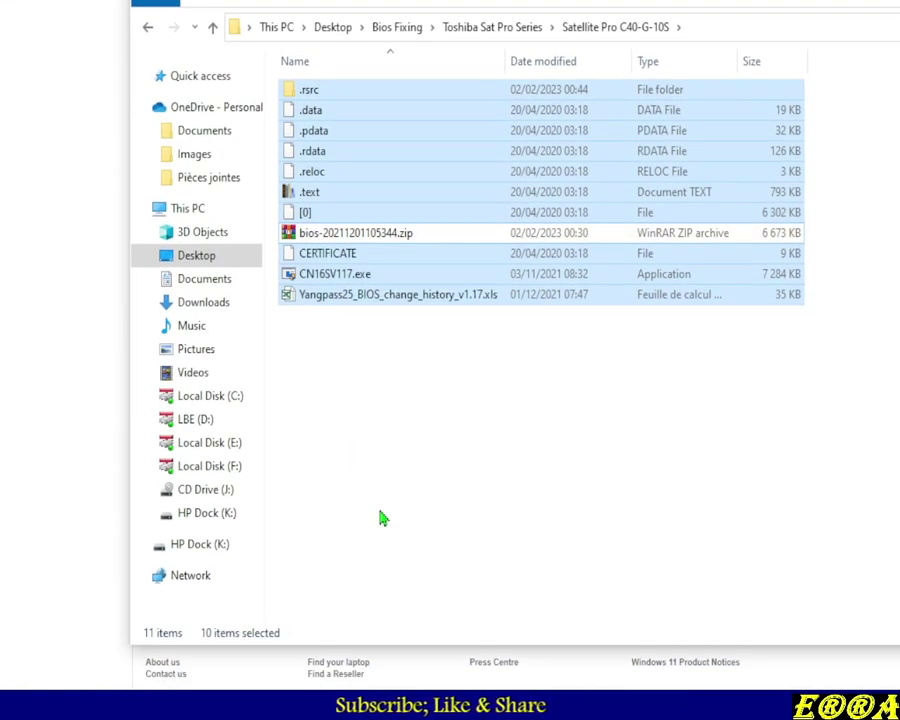
pyautogui.press('Delete')
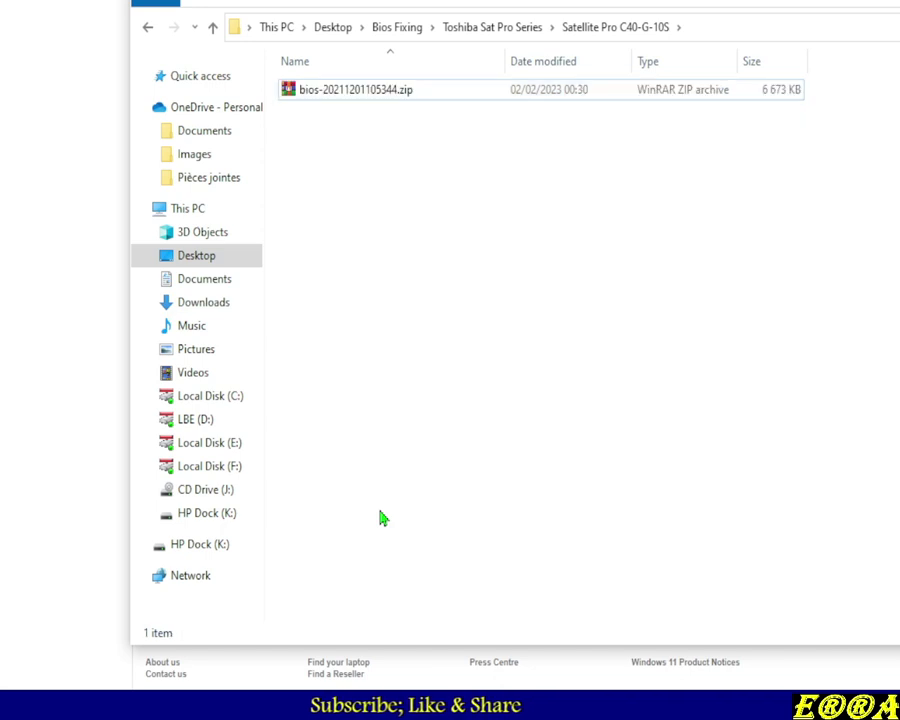
pyautogui.click(334, 94)
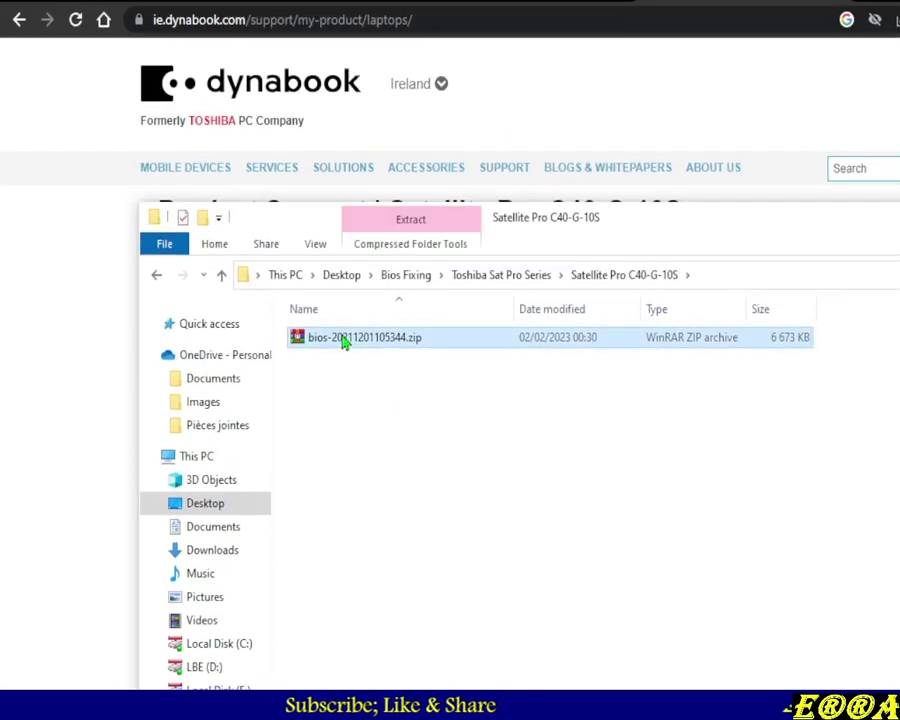
pyautogui.rightClick(344, 342)
pyautogui.click(404, 454)
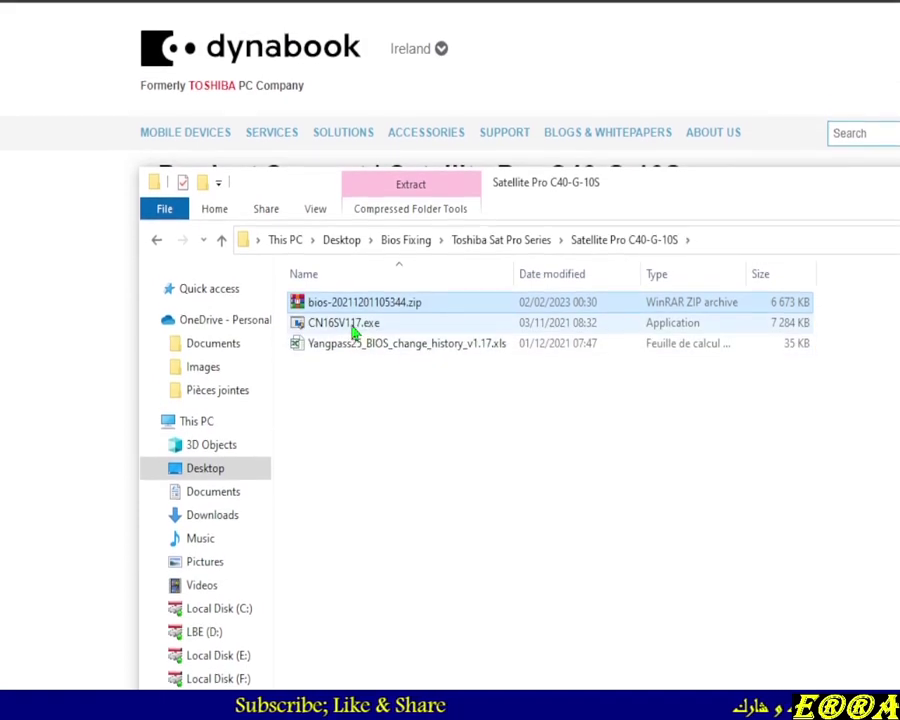
pyautogui.click(345, 325)
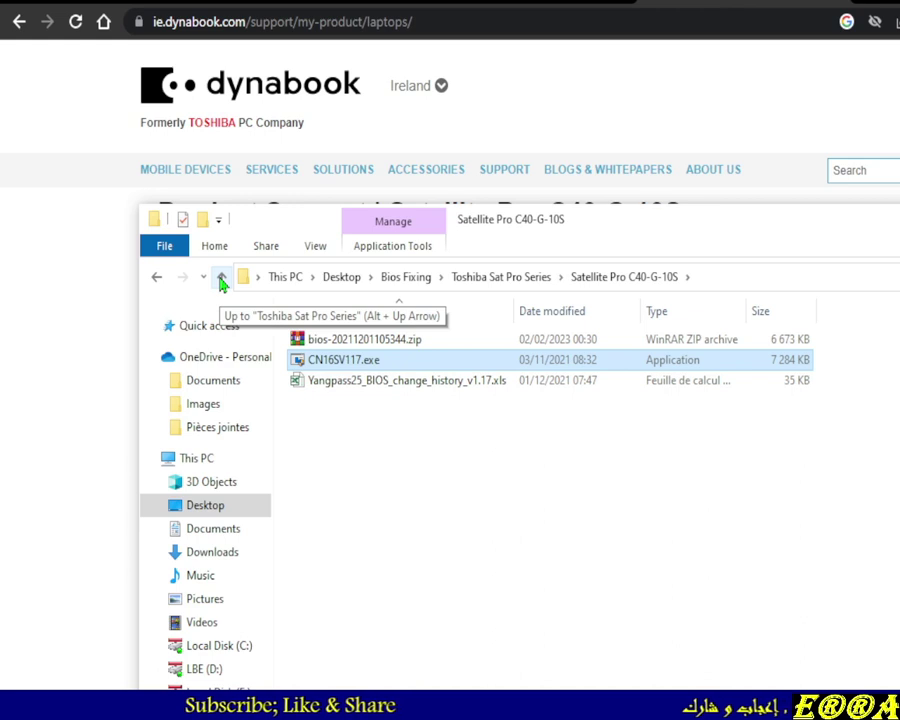
pyautogui.click(222, 282)
# Extract the Satellite Pro C50-E-101 bios zip, exposing KN16RV1.04.exe.
pyautogui.doubleClick(354, 359)
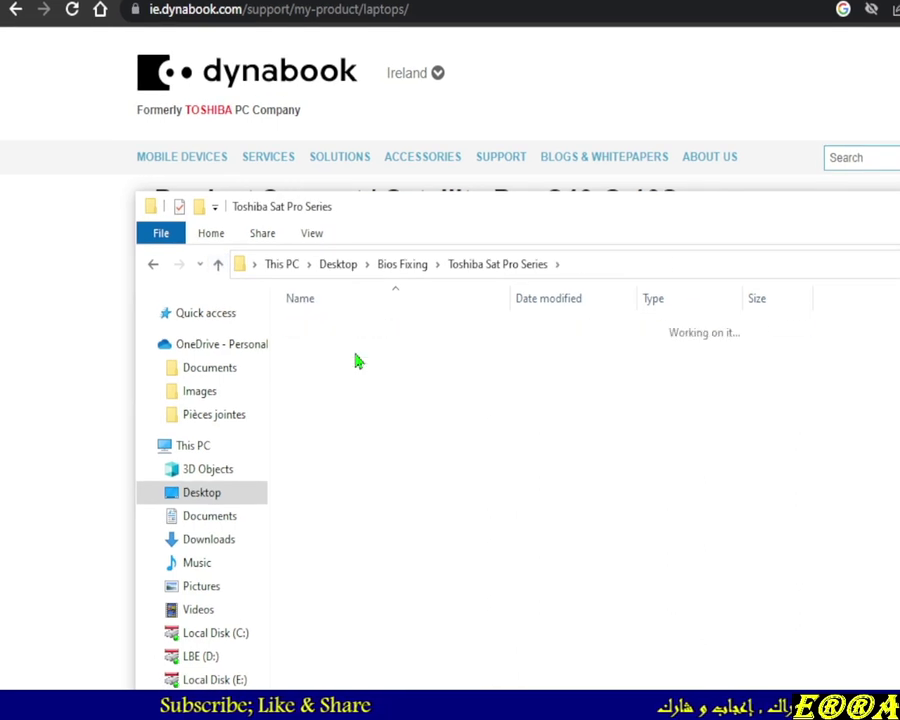
pyautogui.rightClick(340, 333)
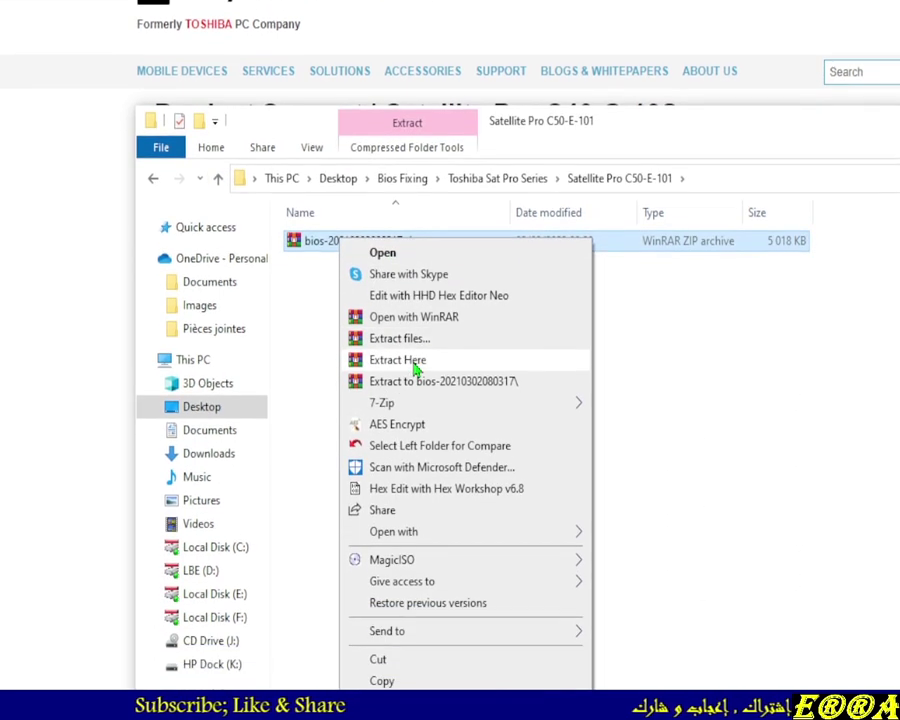
pyautogui.click(414, 446)
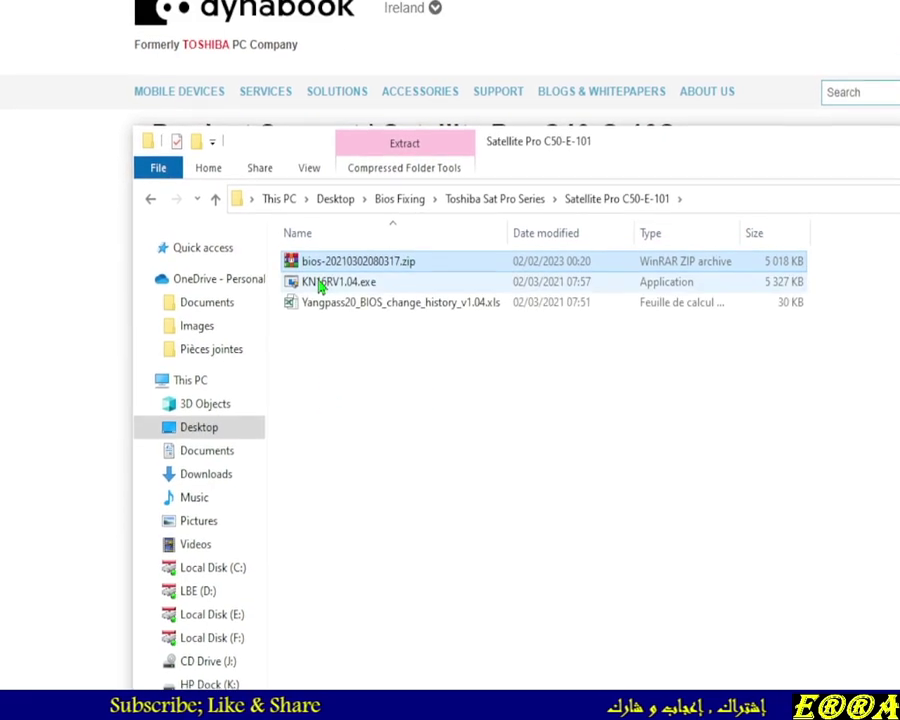
pyautogui.click(355, 262)
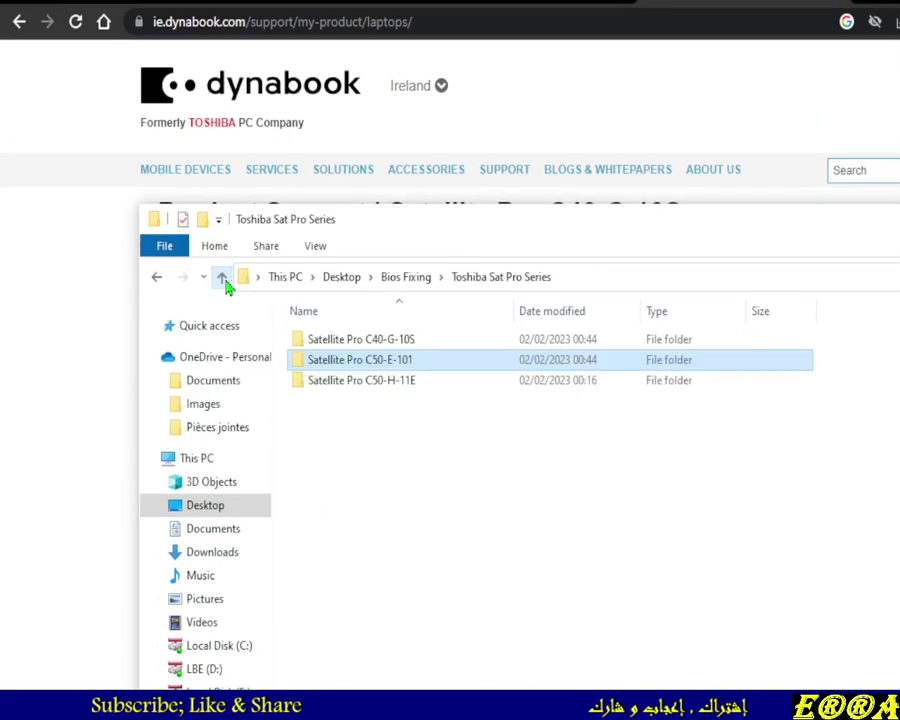
# Extract the C50-H-11E bios zip to get IN16V117.exe and run it as administrator.
pyautogui.doubleClick(350, 382)
pyautogui.click(330, 348)
pyautogui.doubleClick(328, 333)
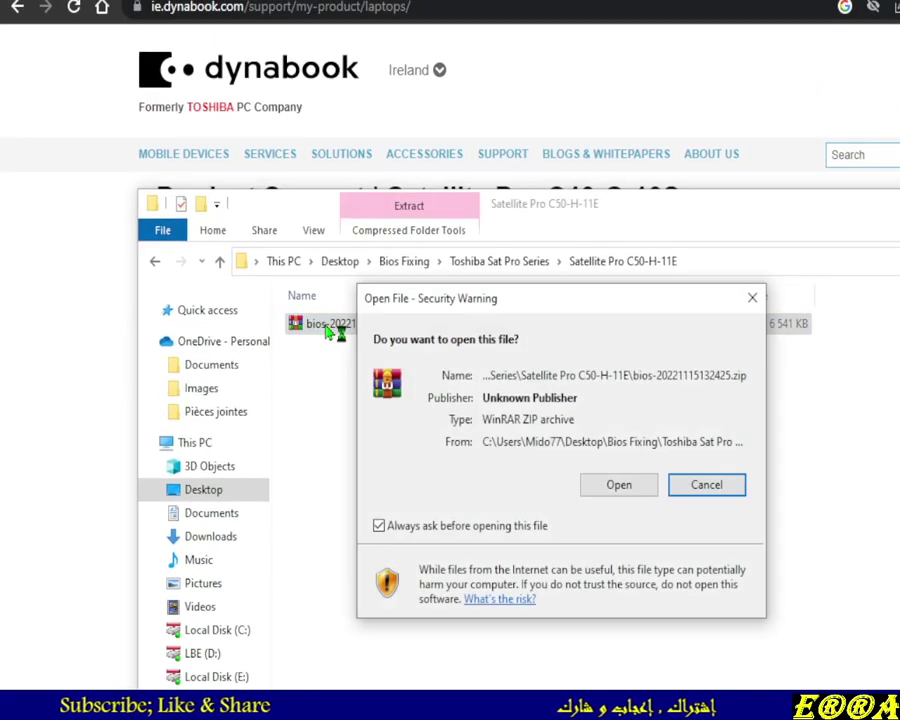
pyautogui.click(708, 485)
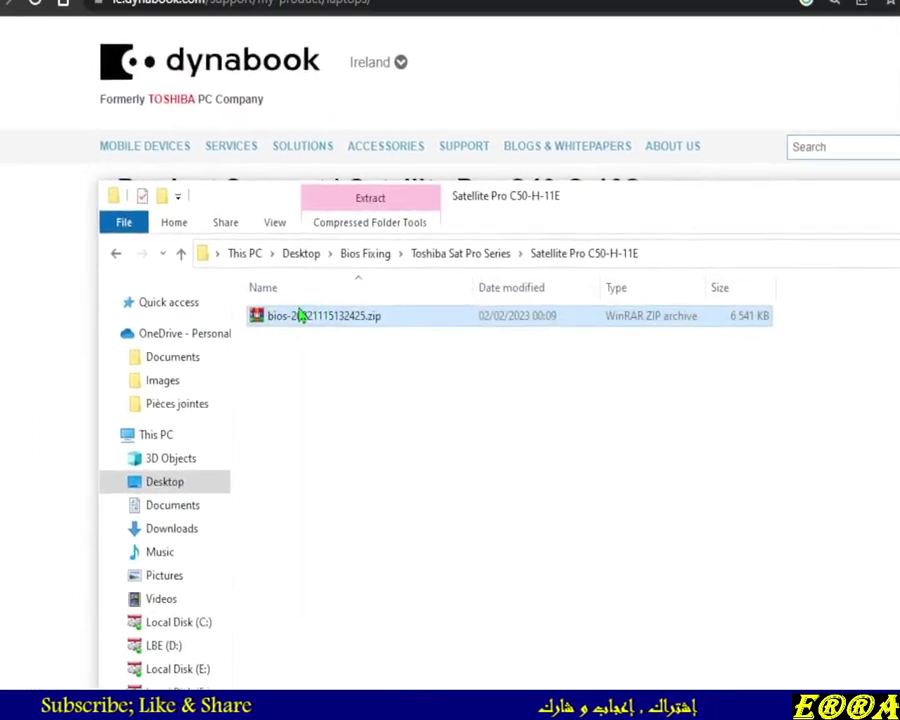
pyautogui.rightClick(300, 316)
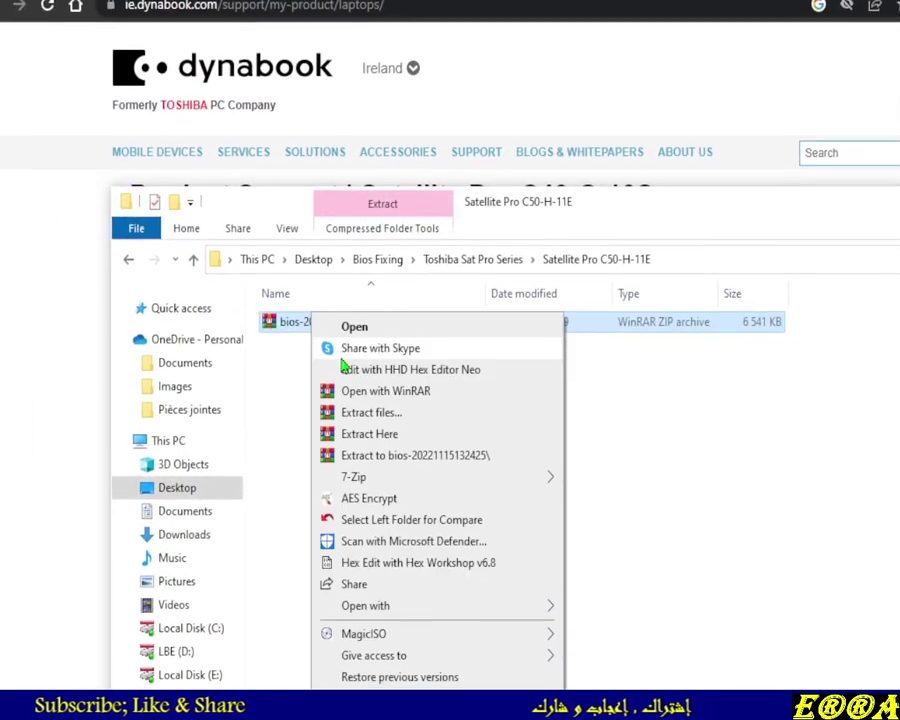
pyautogui.click(360, 428)
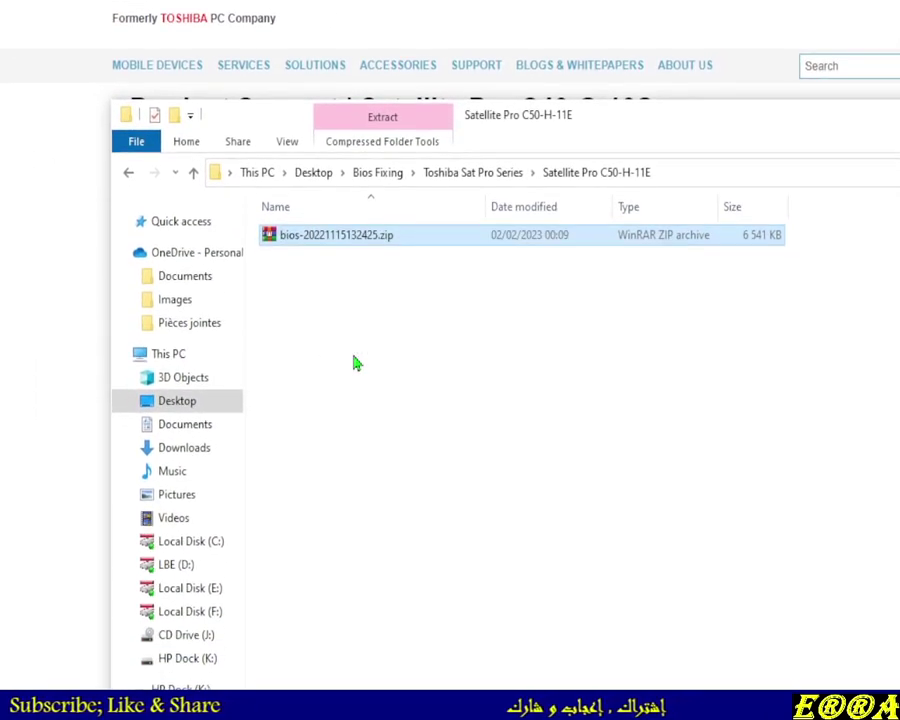
pyautogui.click(300, 257)
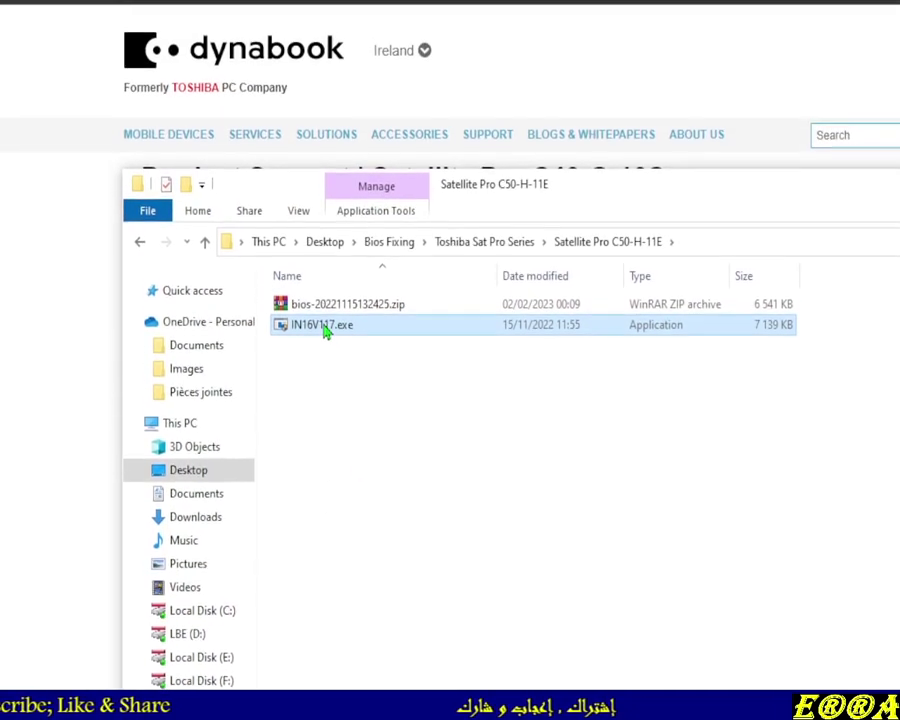
pyautogui.rightClick(322, 326)
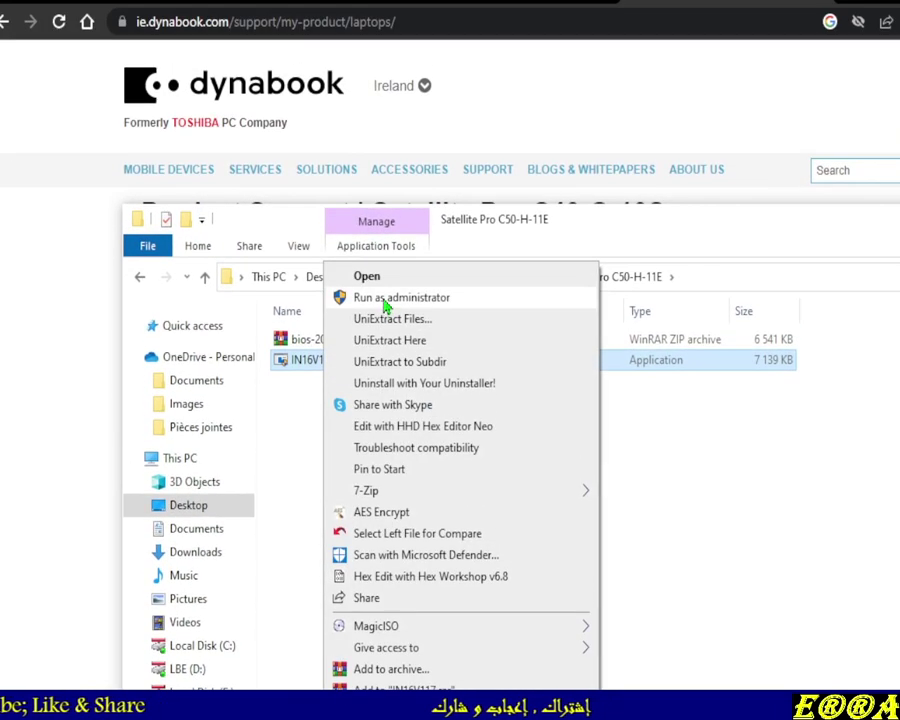
pyautogui.click(380, 262)
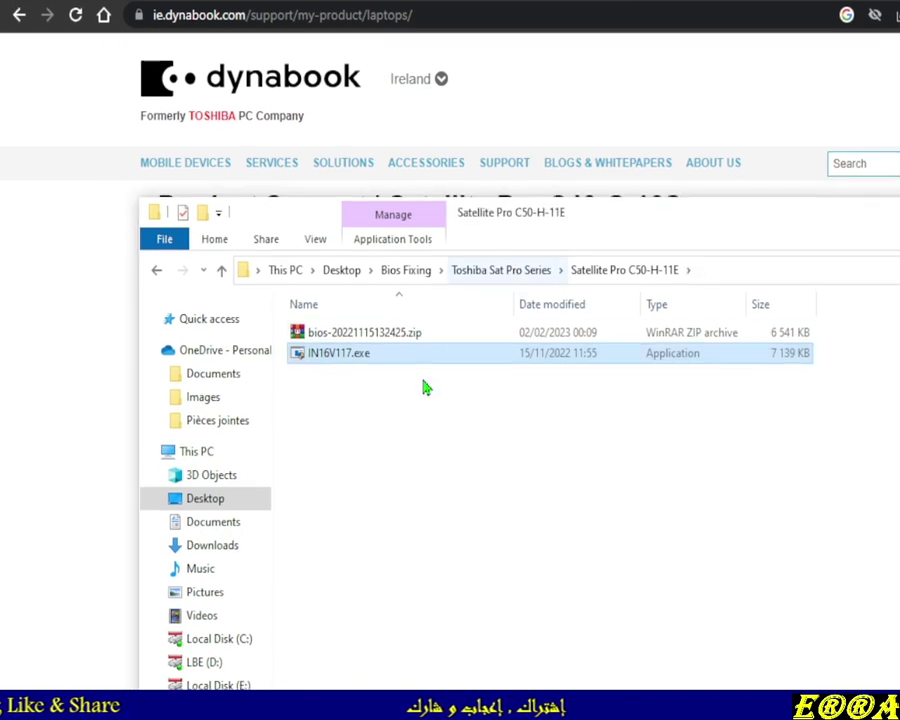